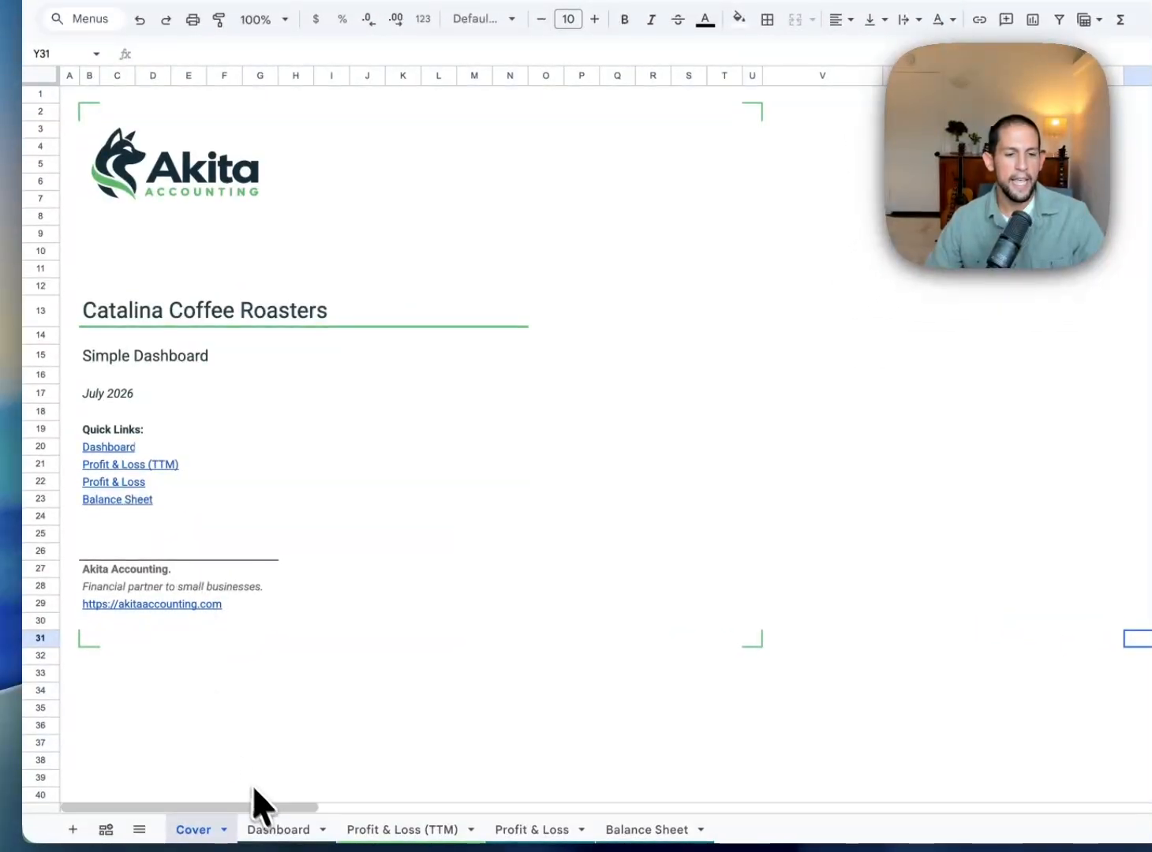
- Review the Dashboard and Profit & Loss (TTM) sheets, inspecting the July 2025 % MoM Growth formula
{"action": "left_click", "coordinate": [266, 832]}
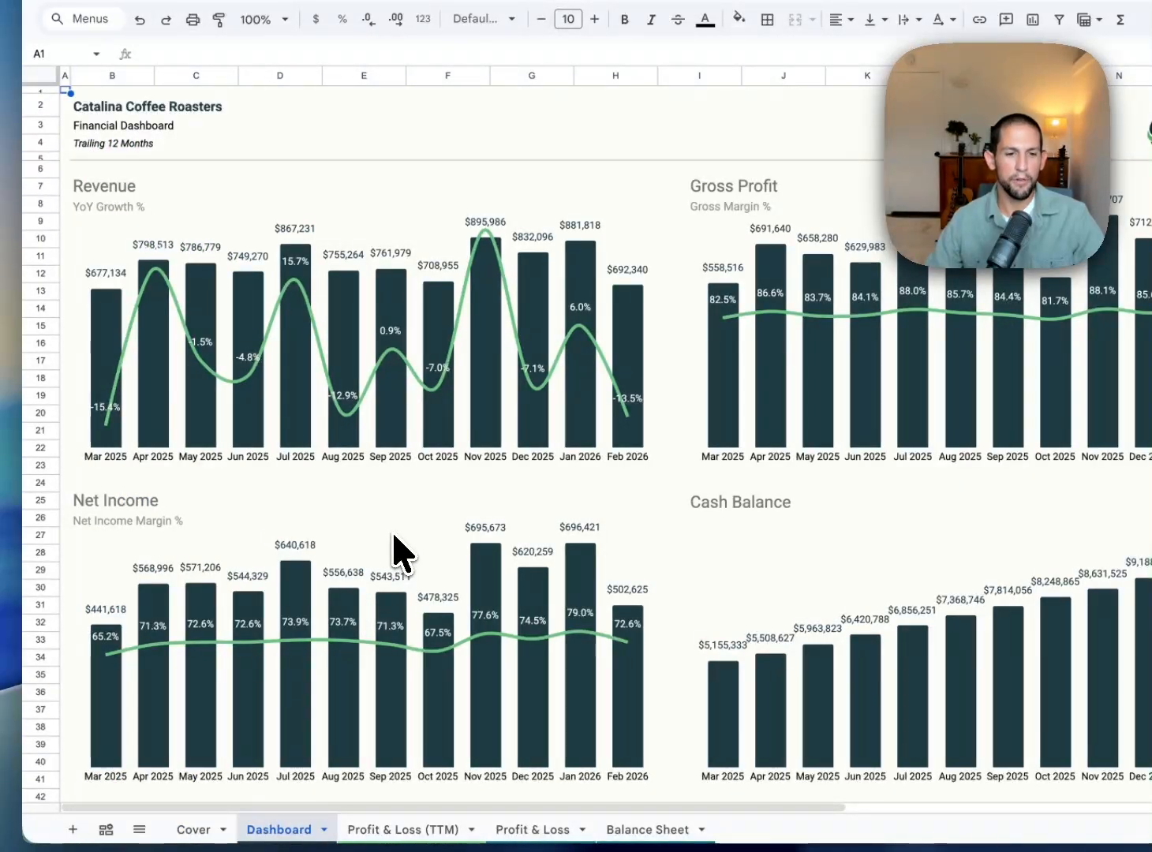
{"action": "left_click", "coordinate": [420, 830]}
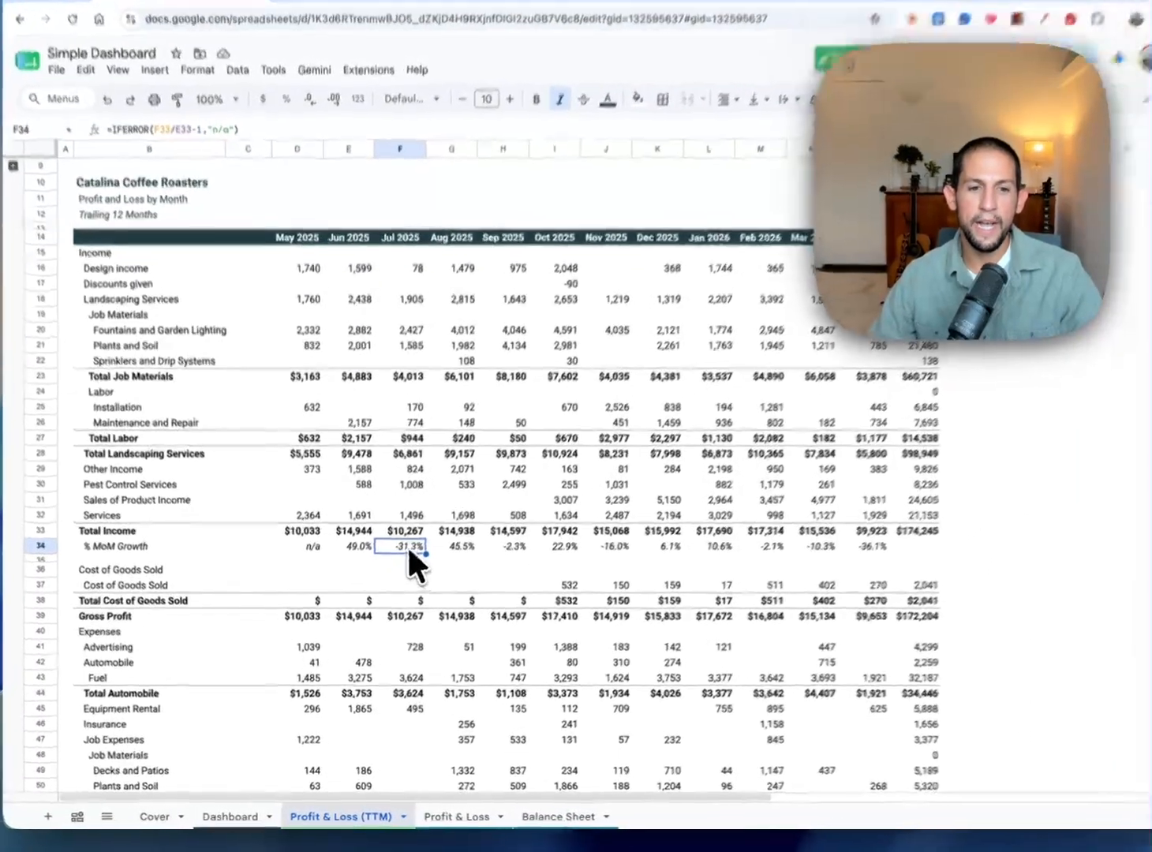
{"action": "double_click", "coordinate": [398, 563]}
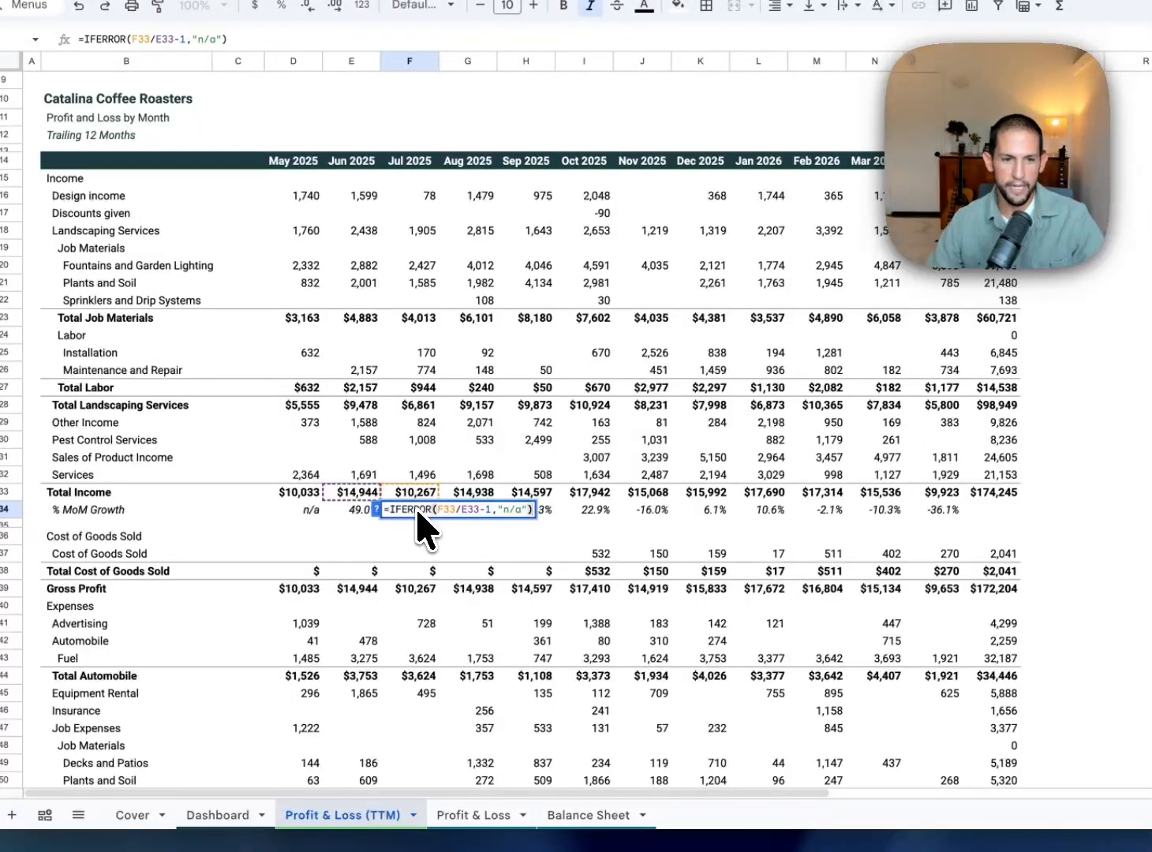
{"action": "key", "text": "Escape"}
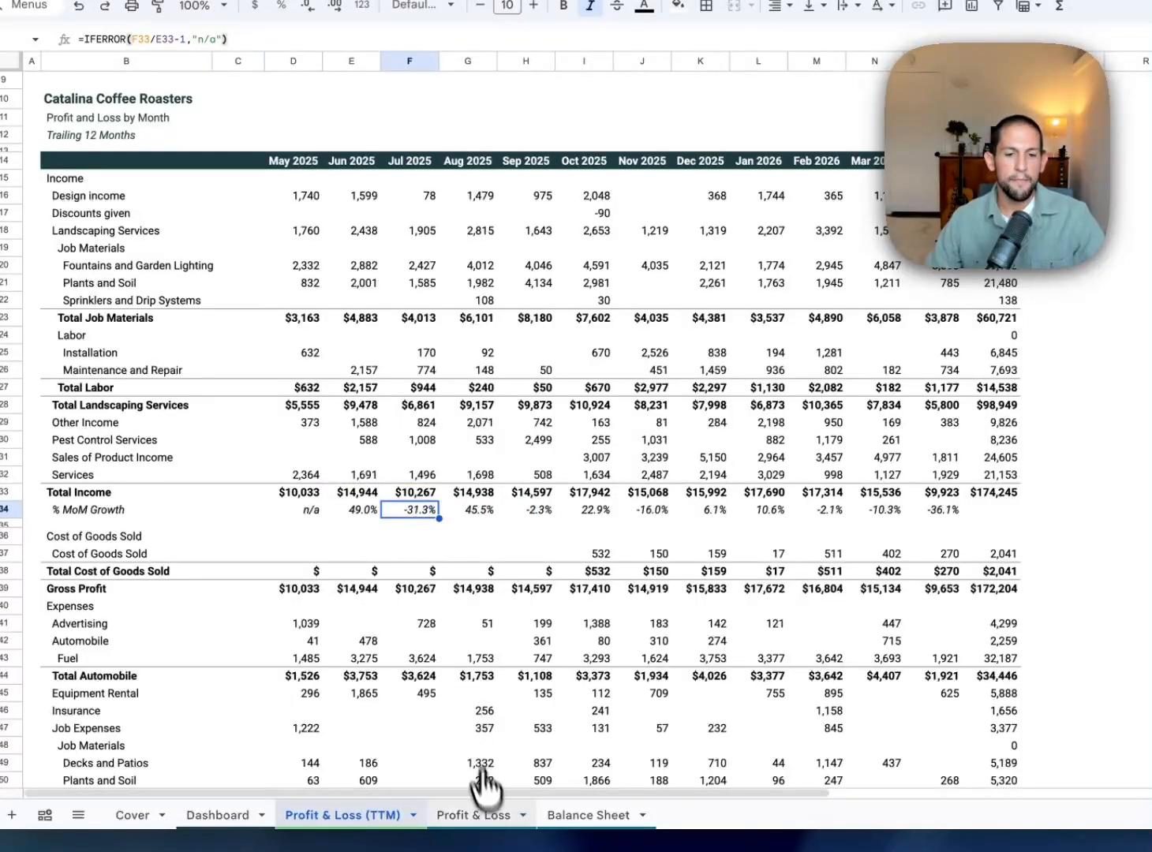
- Look over the Profit & Loss and Balance Sheet sheets, and return to Profit & Loss (TTM)
{"action": "left_click", "coordinate": [483, 819]}
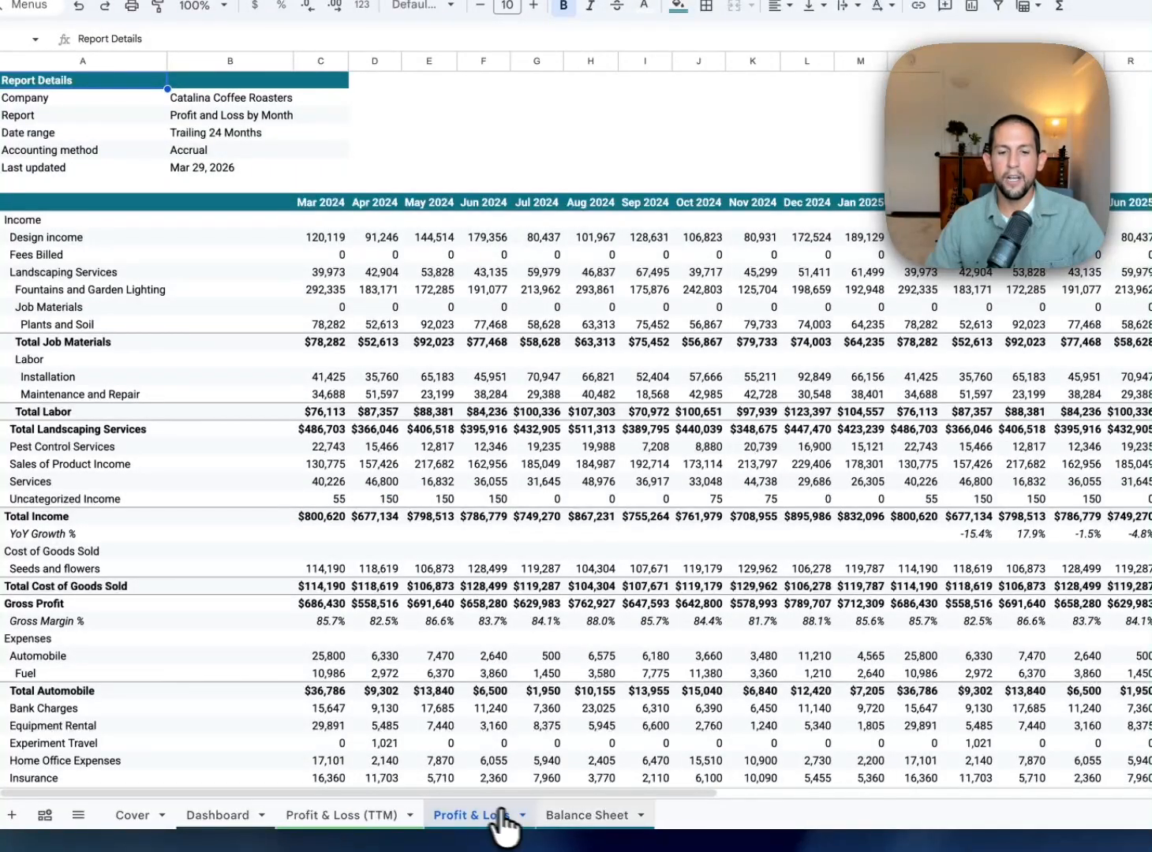
{"action": "left_click", "coordinate": [590, 821]}
{"action": "left_click", "coordinate": [482, 820]}
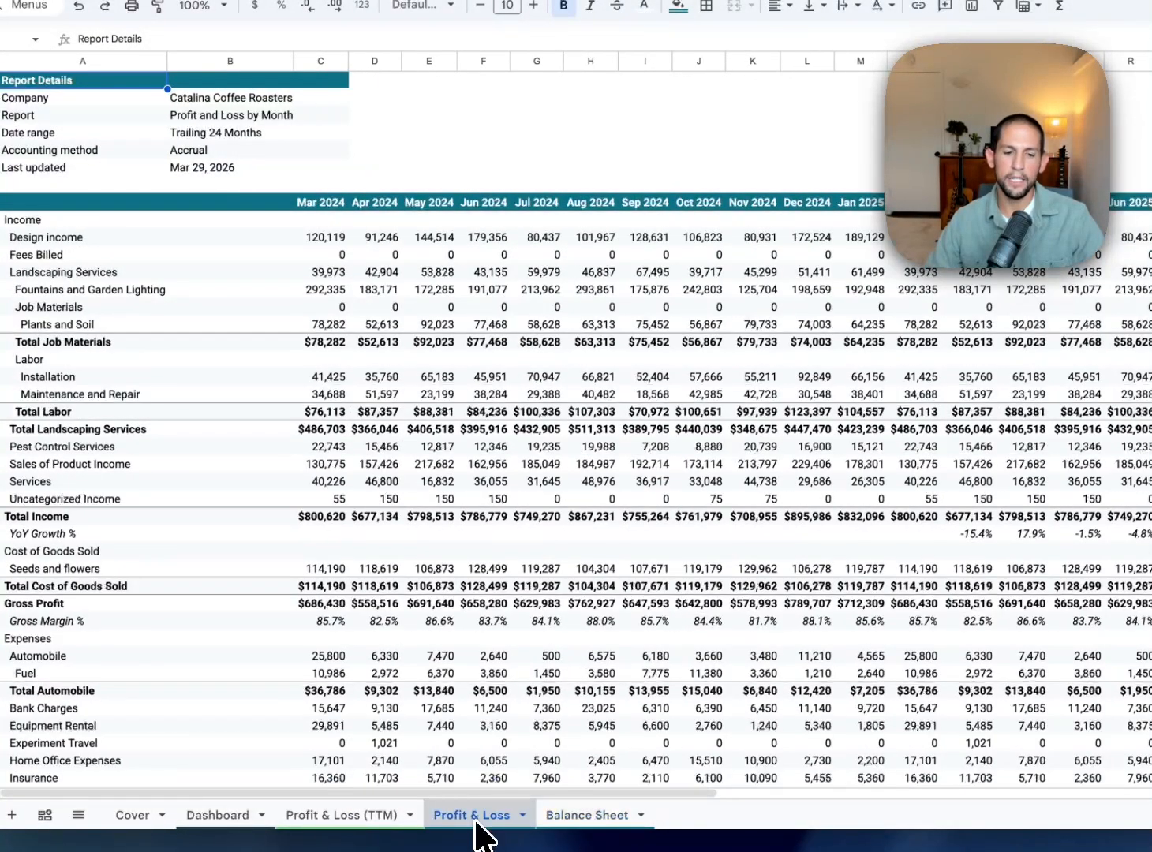
{"action": "left_click", "coordinate": [369, 818]}
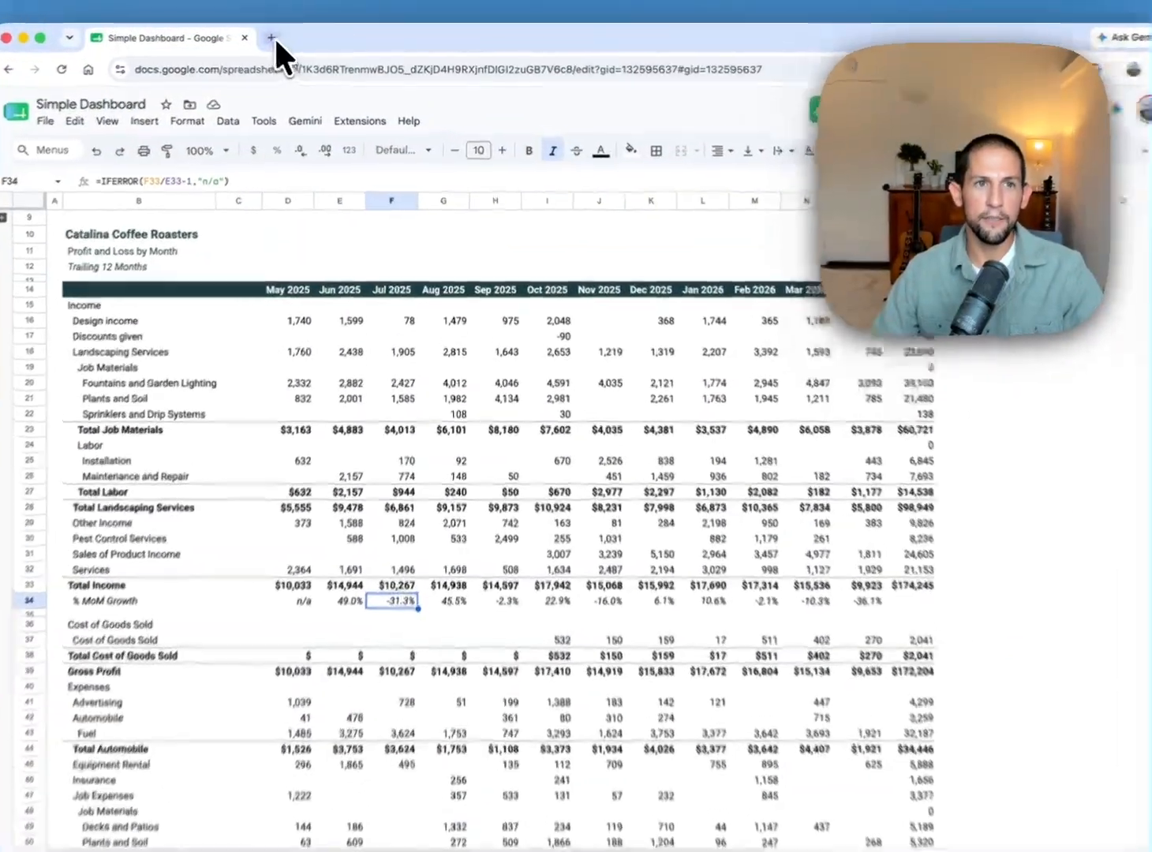
- Create a new blank Google Sheets spreadsheet in a separate browser tab
{"action": "left_click", "coordinate": [283, 35]}
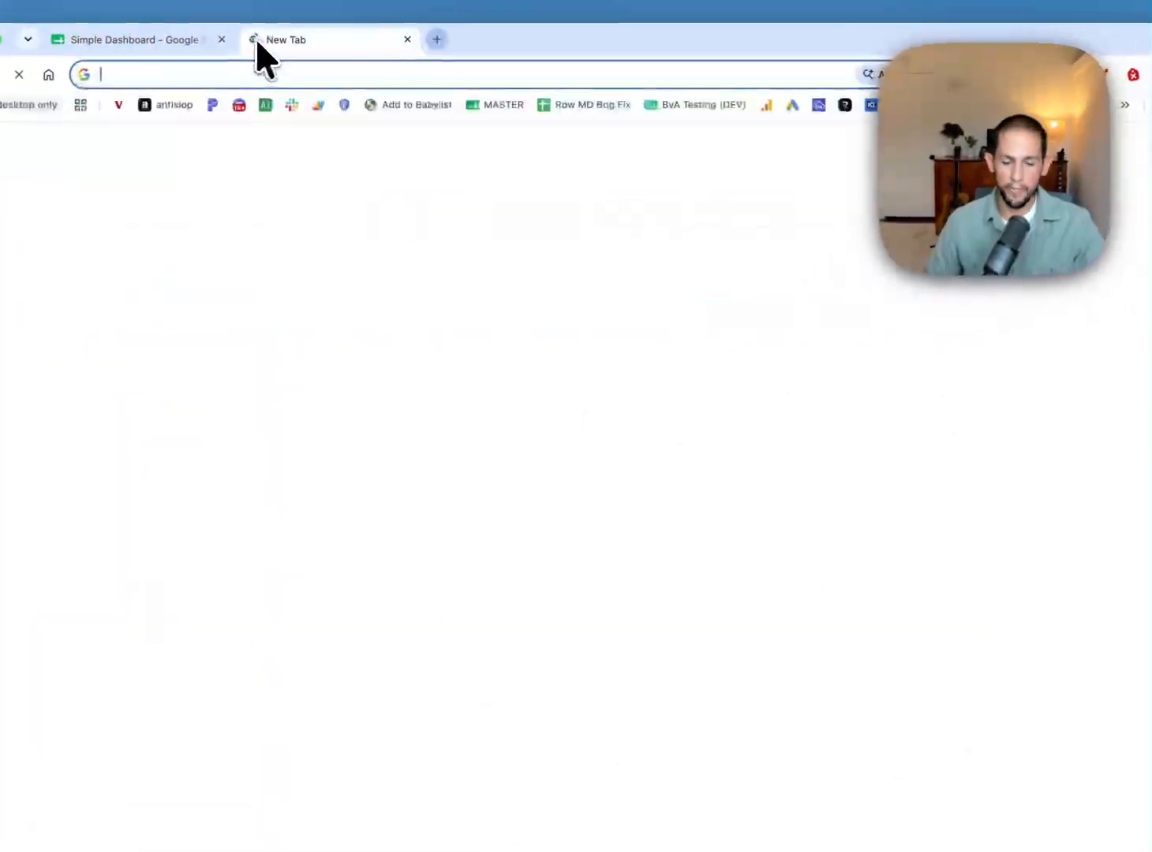
{"action": "type", "text": "sh"}
{"action": "key", "text": "Return"}
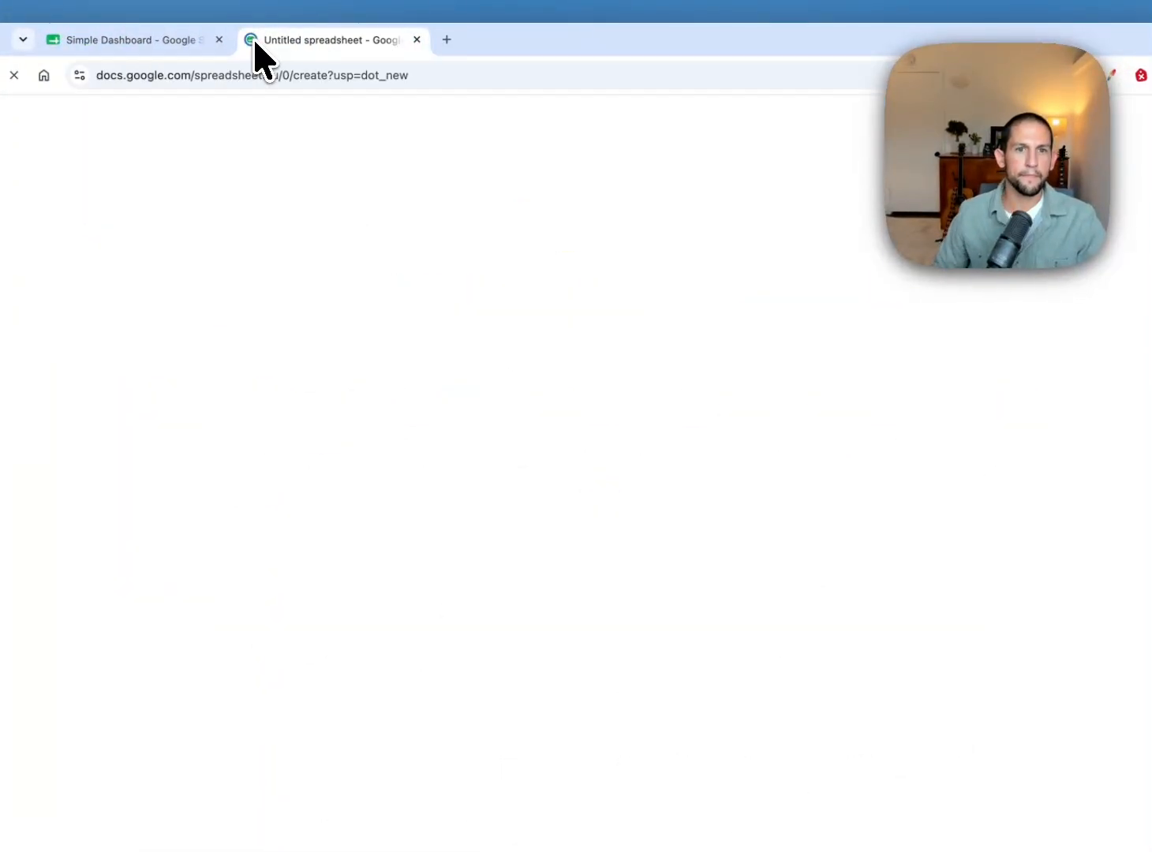
- Open the Retriever for QuickBooks add-on in the blank spreadsheet and close the Gemini side panel
{"action": "left_click", "coordinate": [341, 136]}
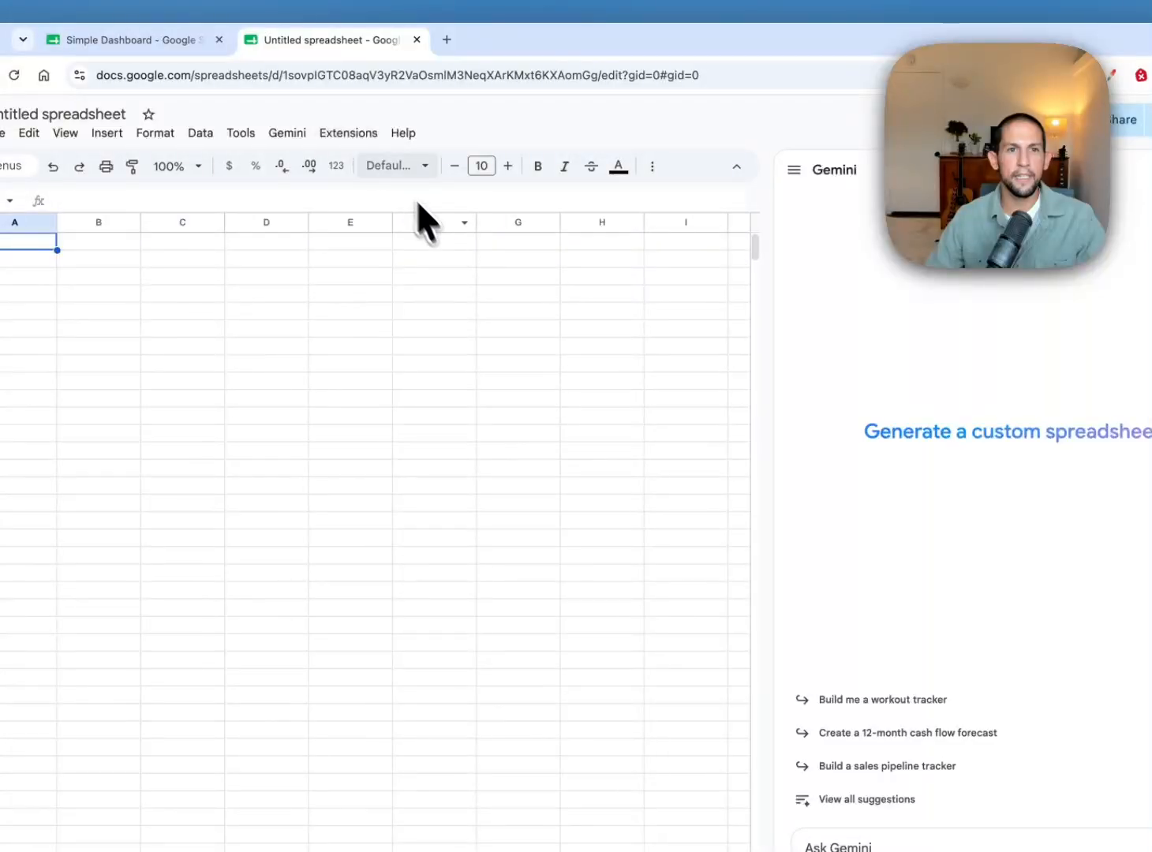
{"action": "left_click", "coordinate": [367, 136]}
{"action": "mouse_move", "coordinate": [501, 349]}
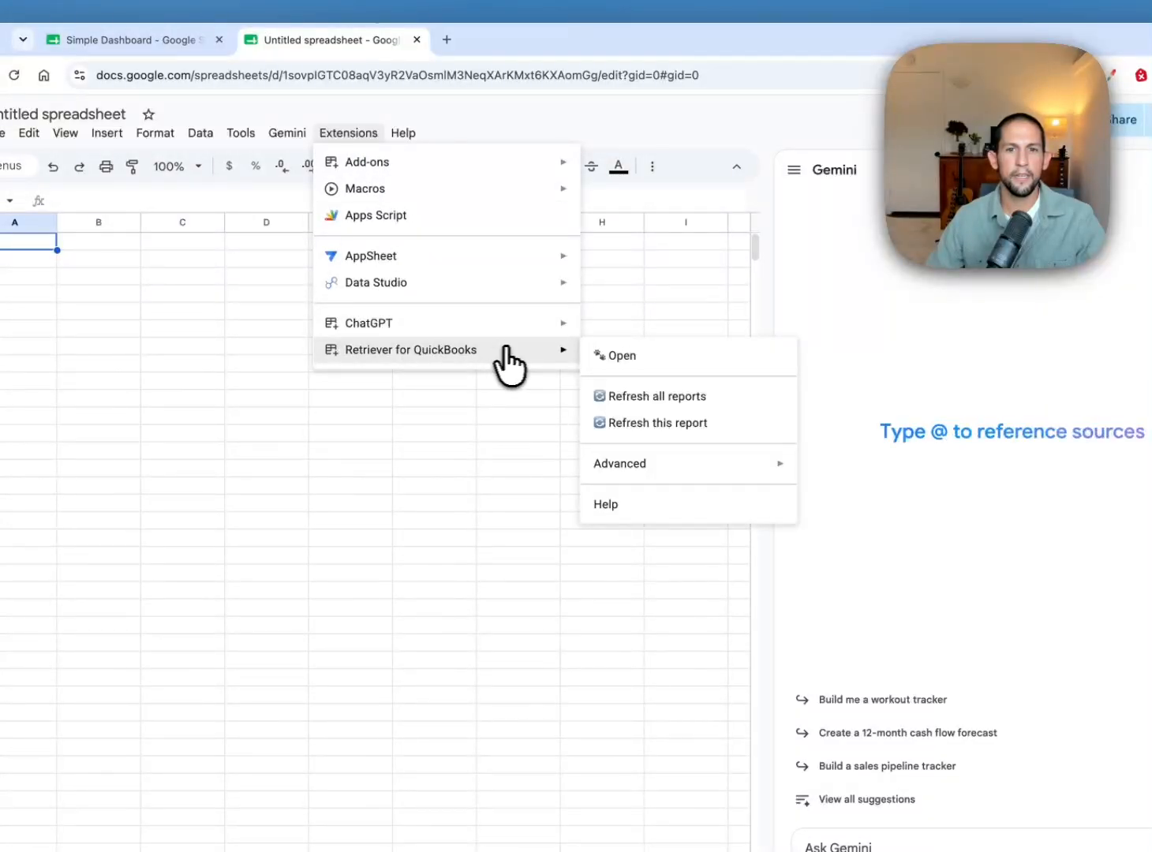
{"action": "mouse_move", "coordinate": [761, 465]}
{"action": "left_click", "coordinate": [824, 472]}
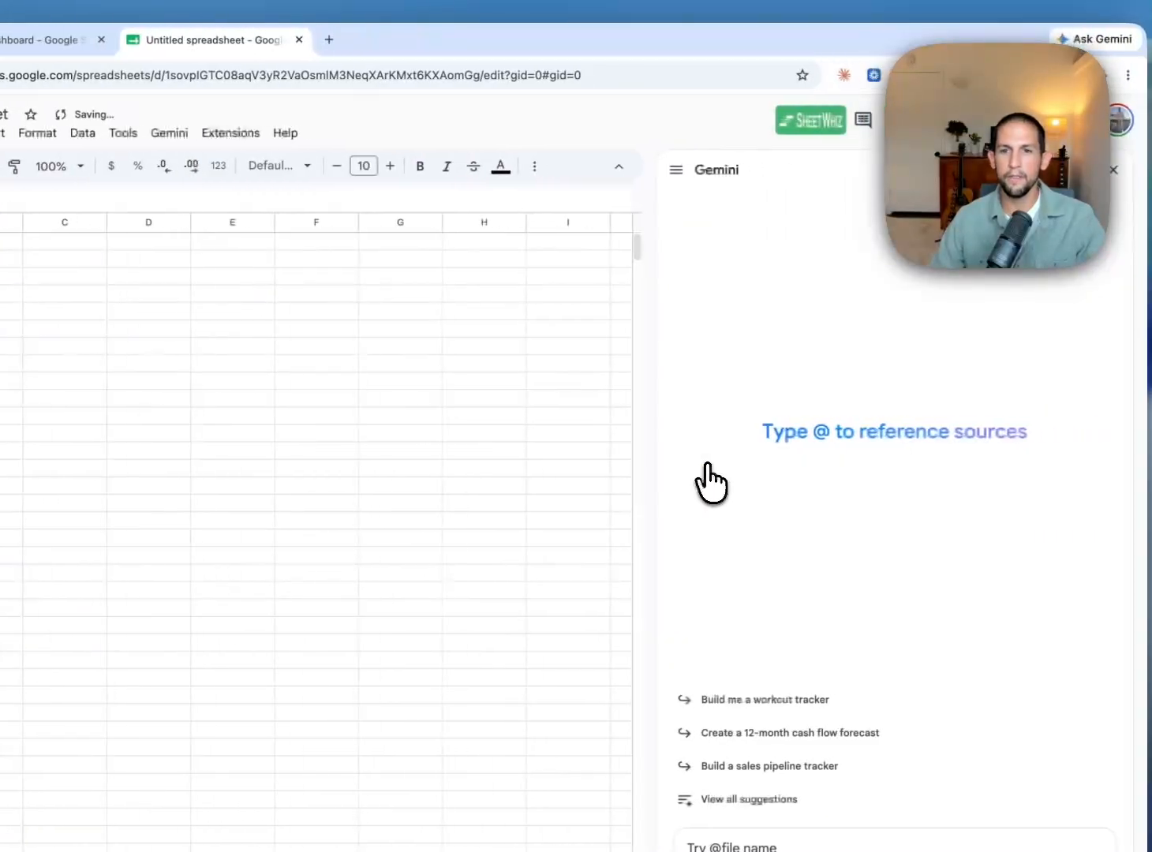
{"action": "left_click", "coordinate": [1114, 170]}
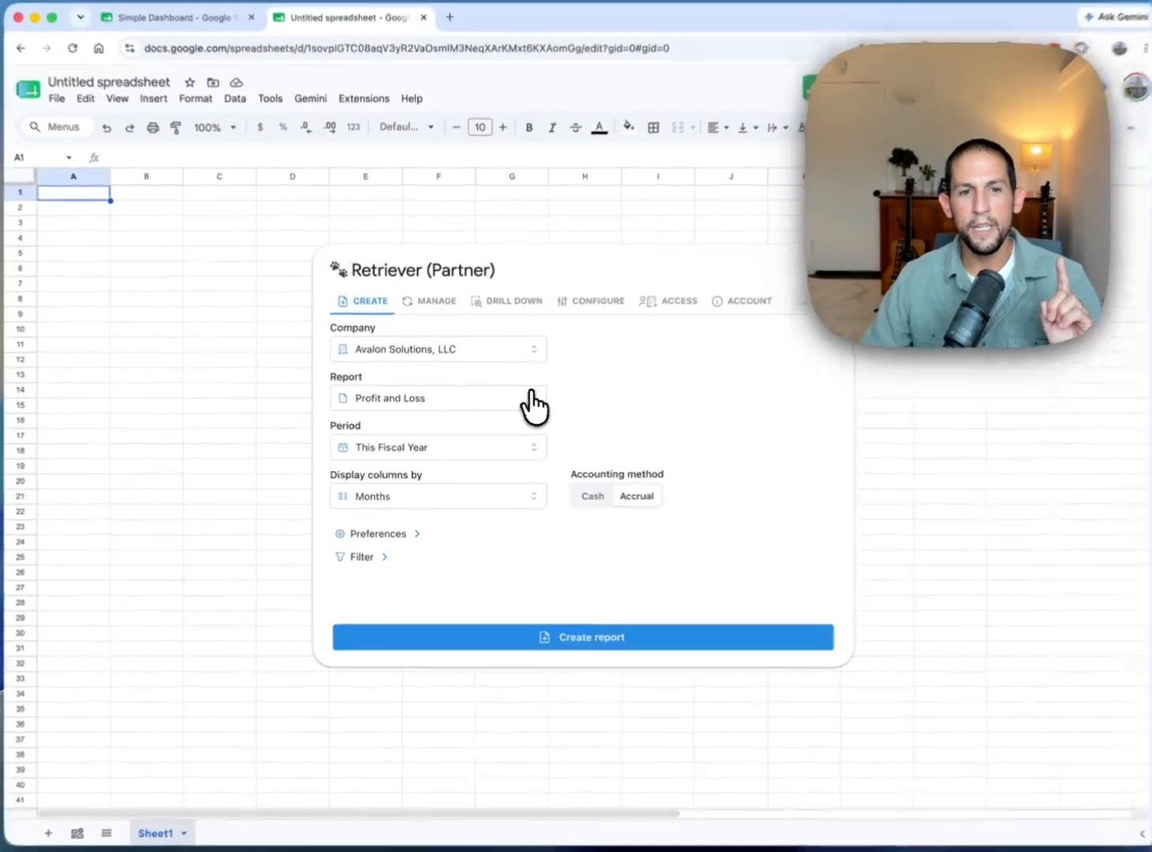
- Add a new report template from Drive by searching for "simple dashboard" and choosing the Simple Dashboard spreadsheet
{"action": "left_click", "coordinate": [527, 397]}
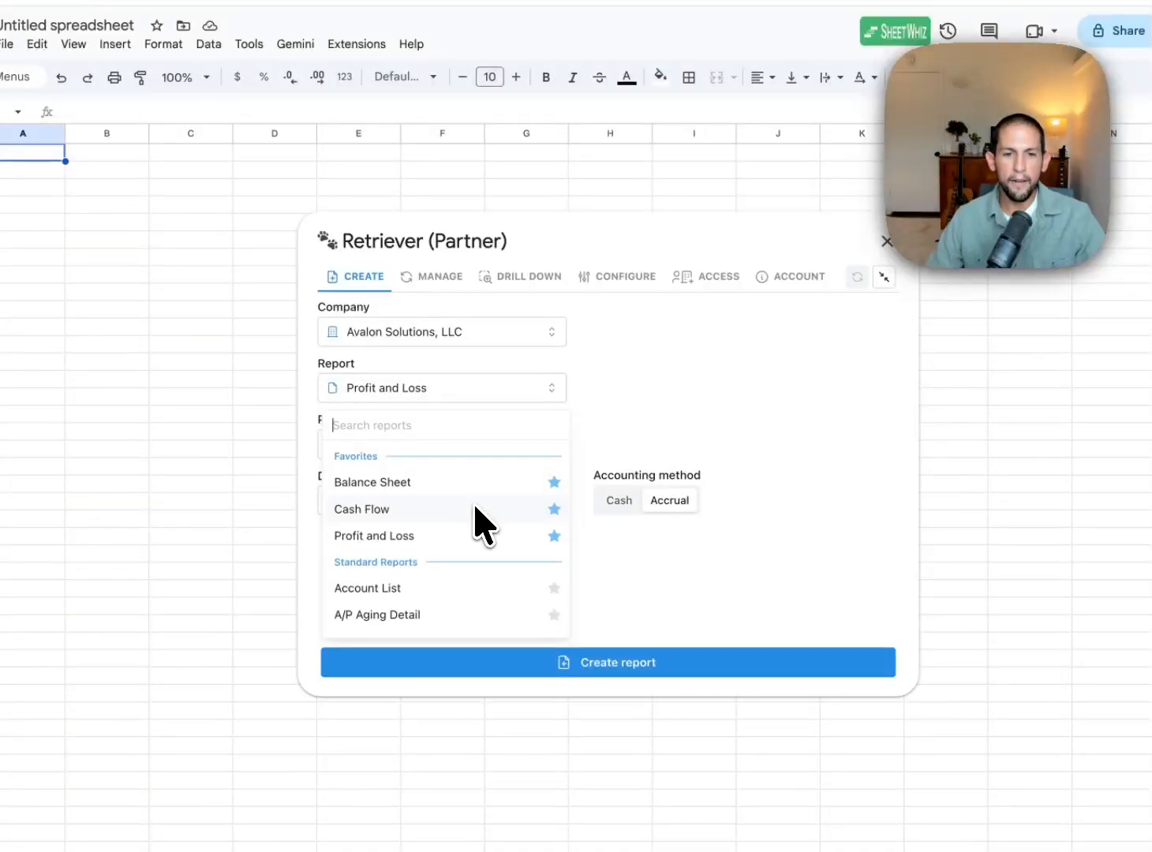
{"action": "scroll", "coordinate": [472, 505], "scroll_direction": "down", "scroll_amount": 10}
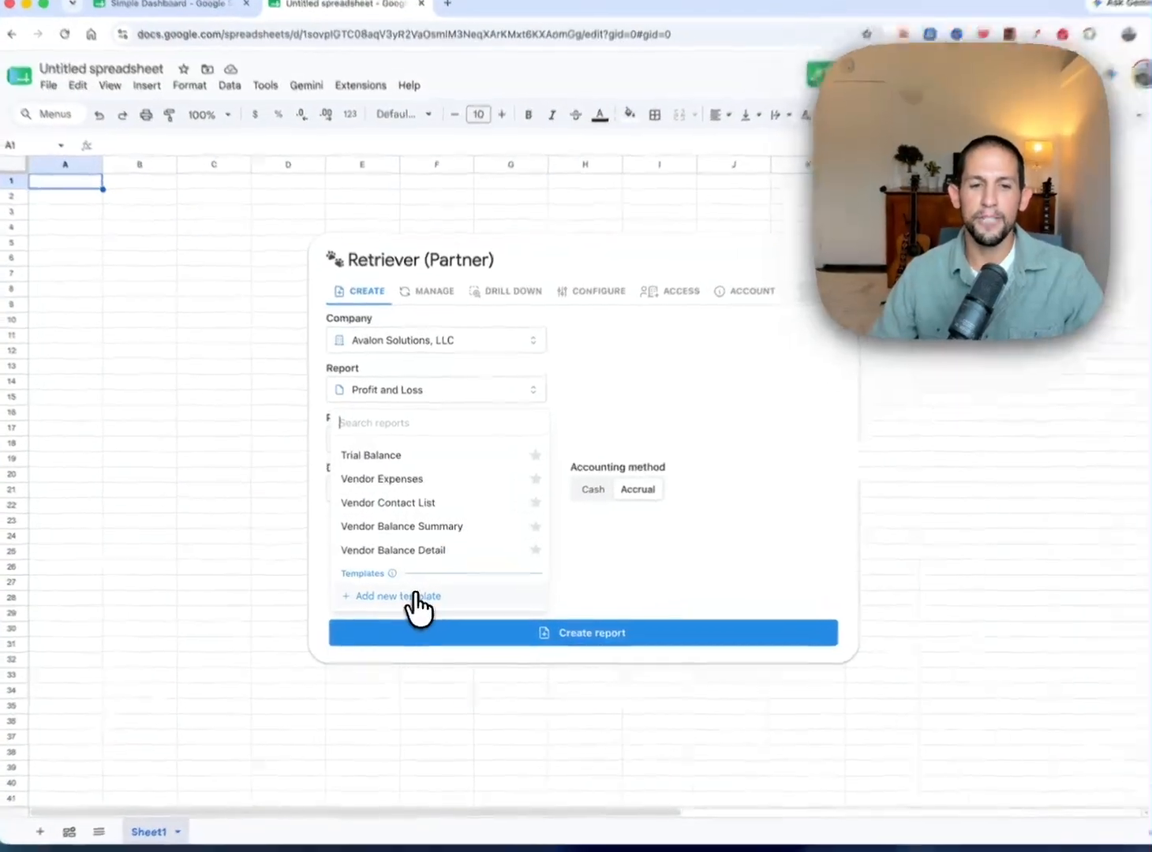
{"action": "left_click", "coordinate": [419, 601]}
{"action": "left_click", "coordinate": [606, 509]}
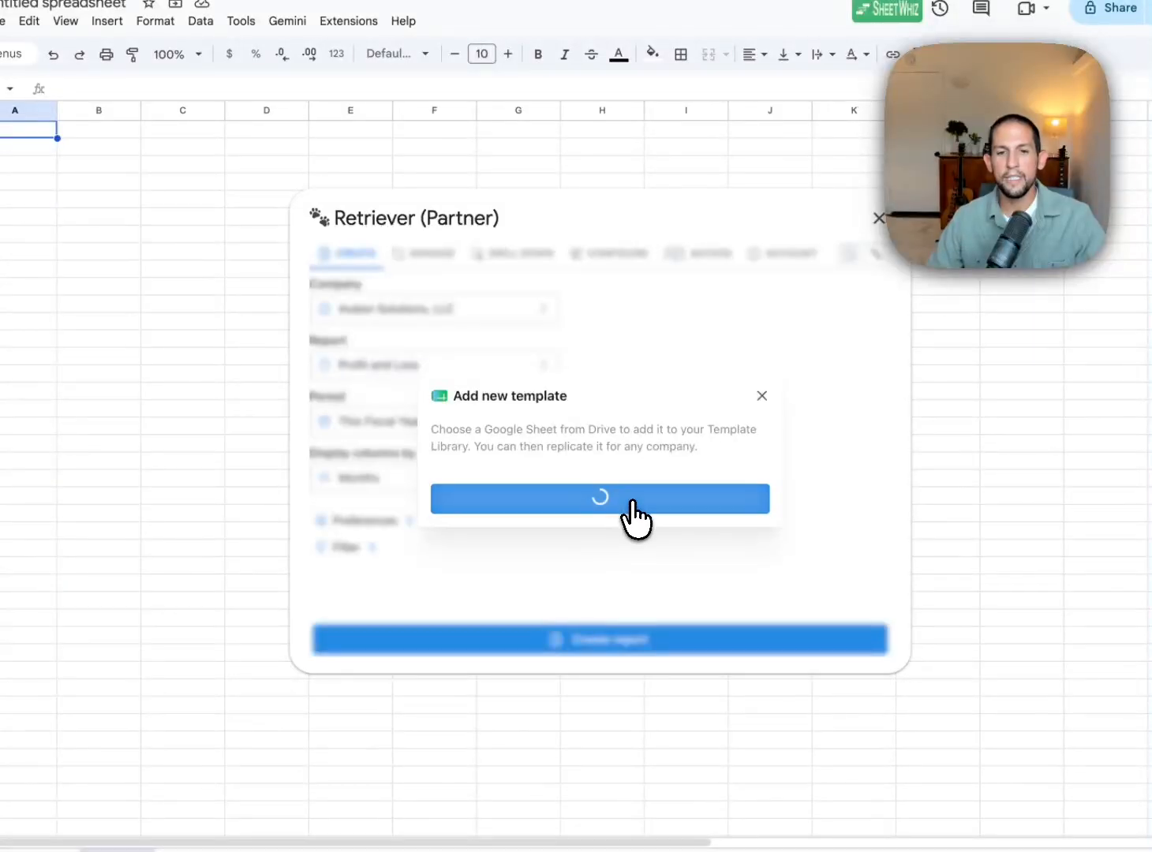
{"action": "left_click", "coordinate": [529, 385]}
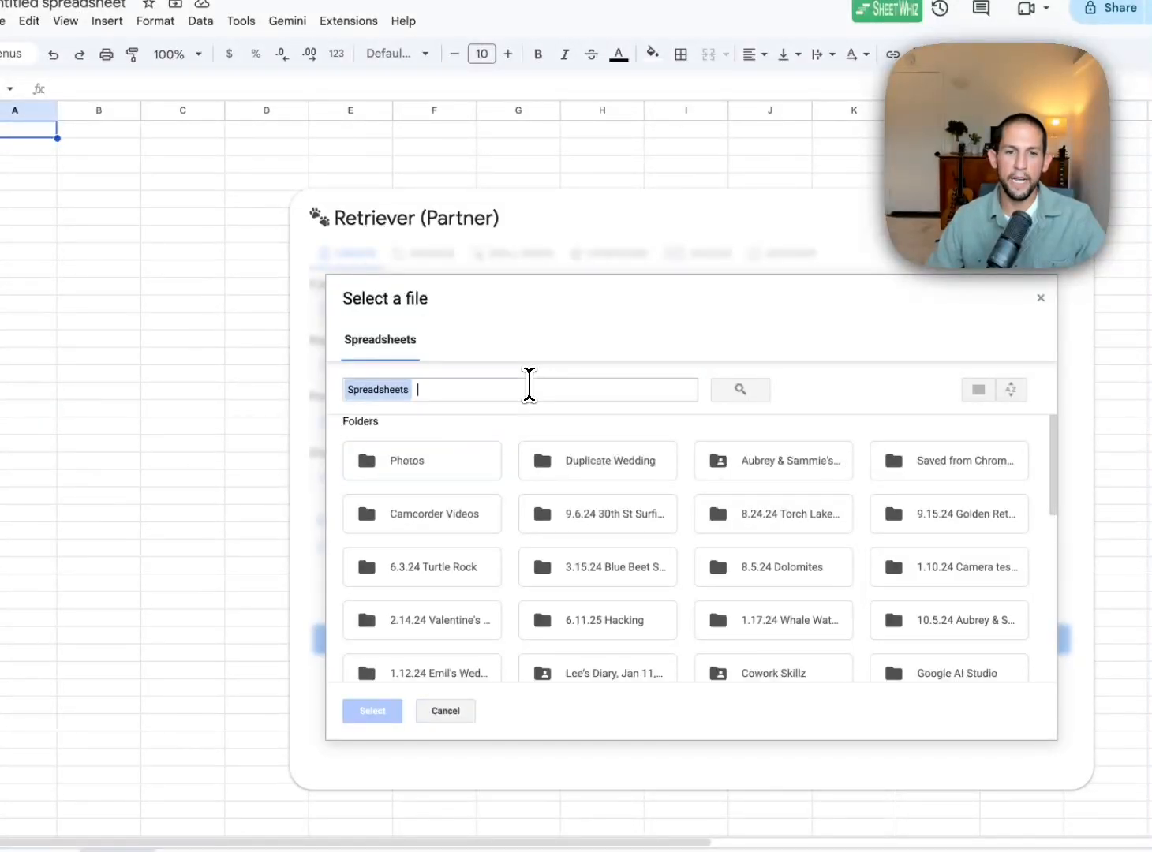
{"action": "type", "text": "simple dashboar"}
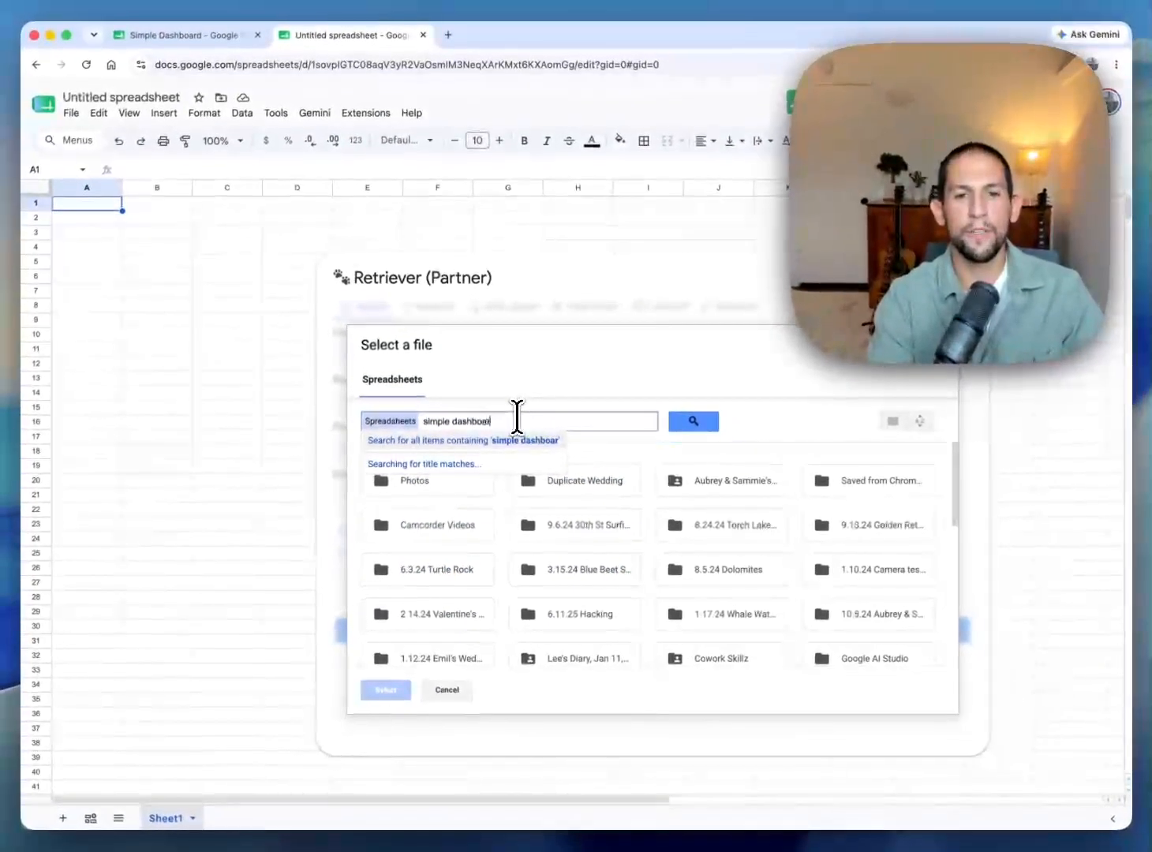
{"action": "type", "text": "d"}
{"action": "key", "text": "Return"}
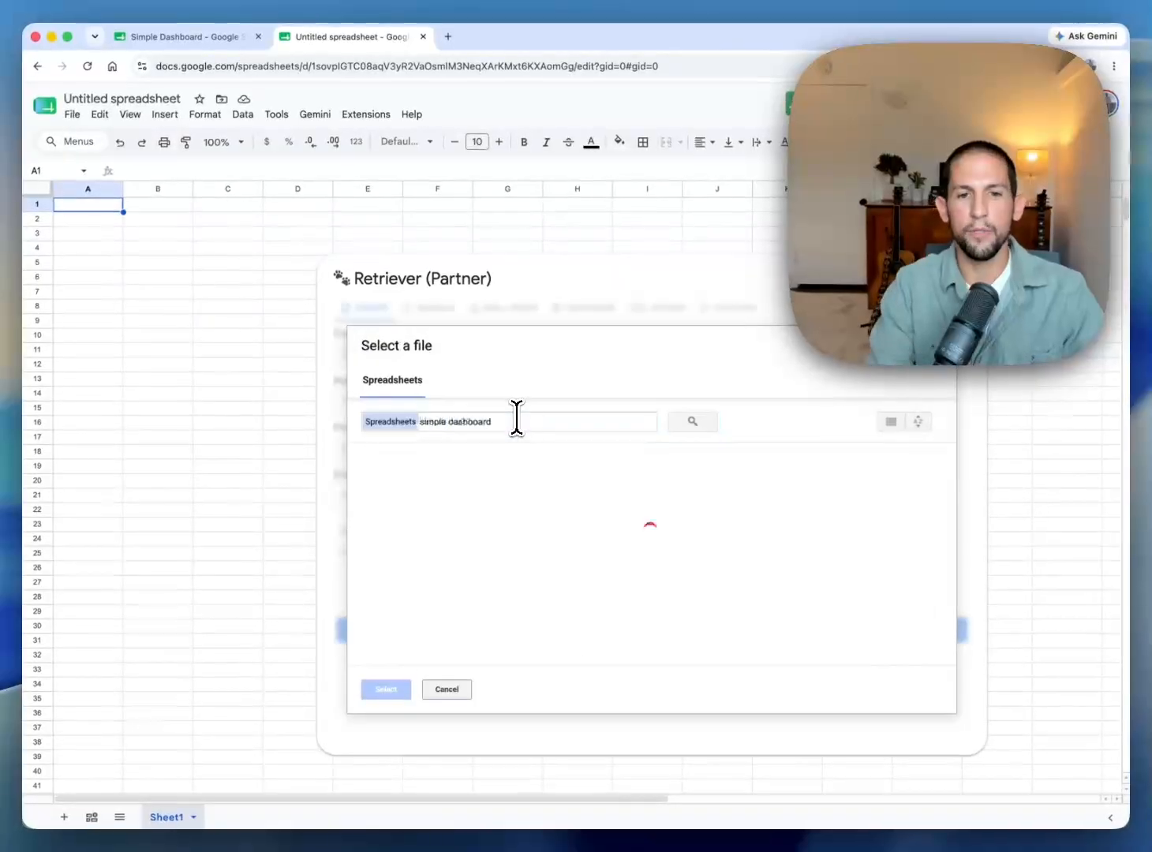
{"action": "left_click", "coordinate": [417, 519]}
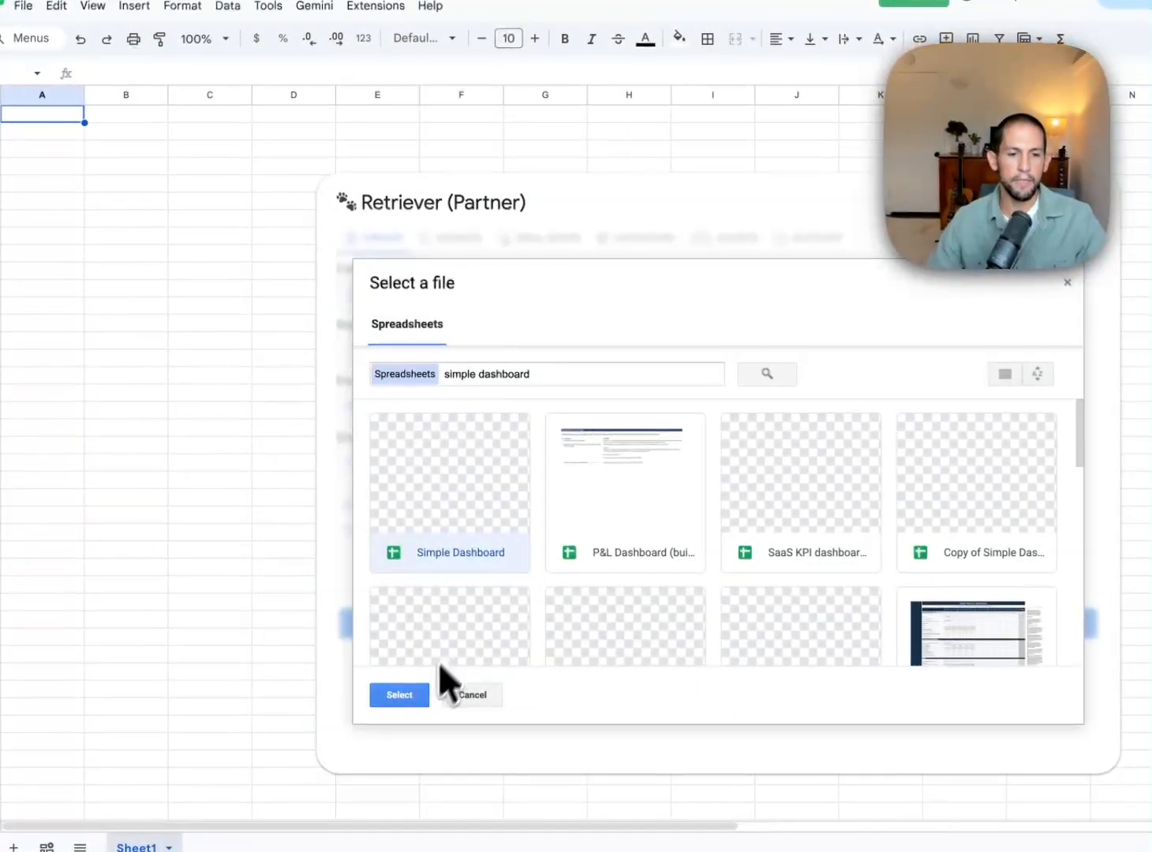
{"action": "left_click", "coordinate": [414, 693]}
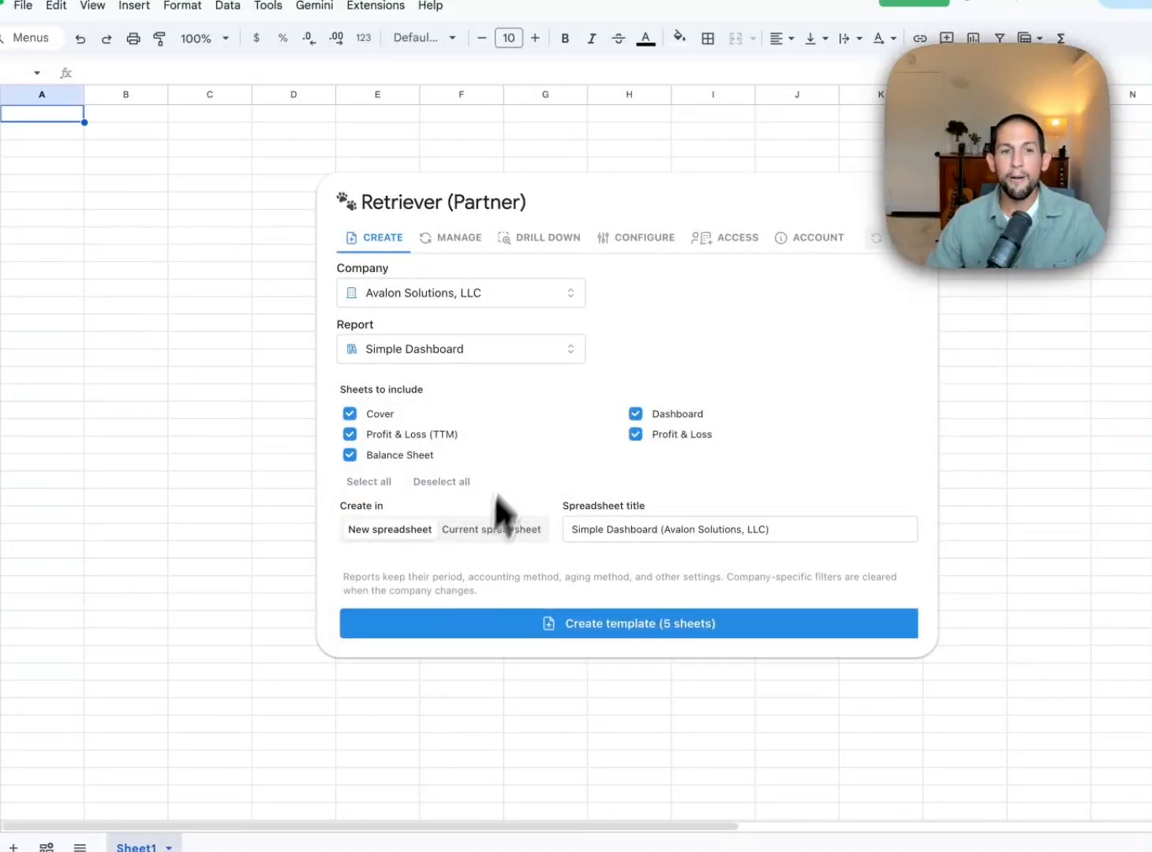
- View the saved templates among the reports, and exclude and re-include the Balance Sheet in the template's sheets
{"action": "left_click", "coordinate": [531, 349]}
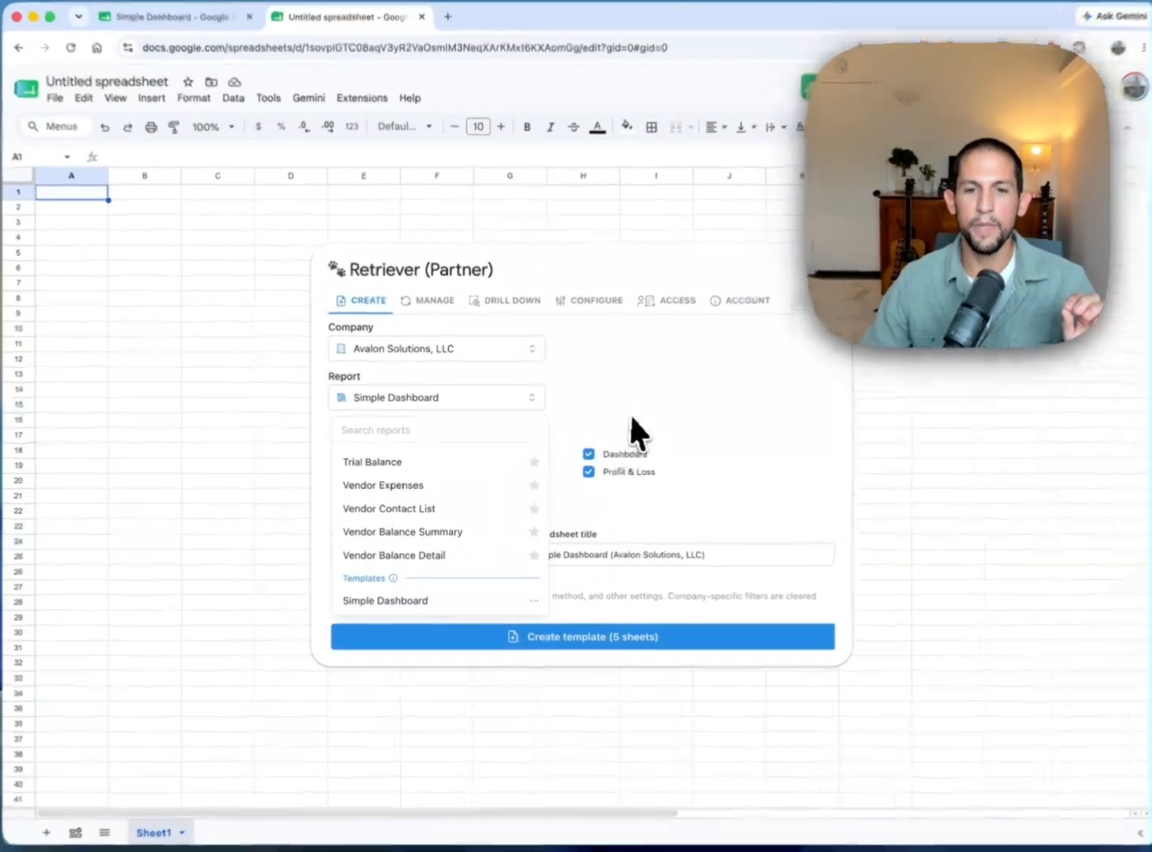
{"action": "left_click", "coordinate": [635, 404]}
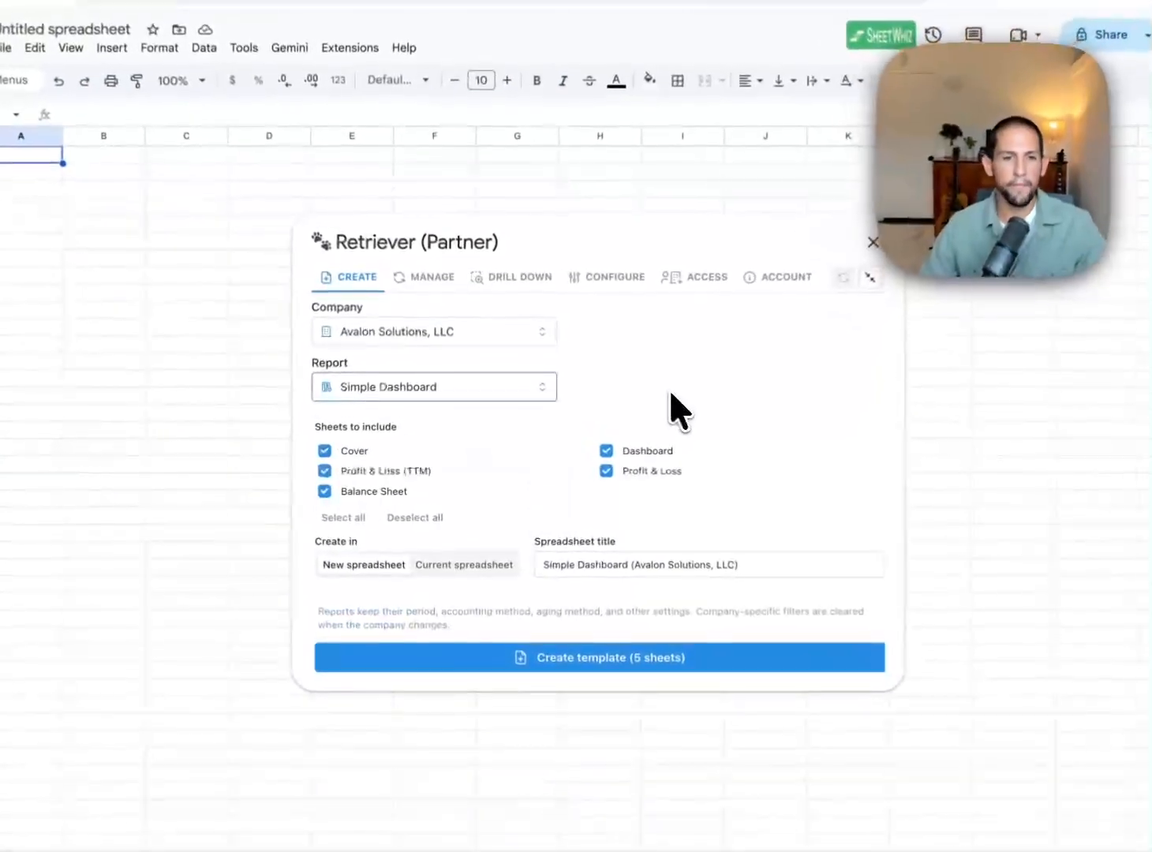
{"action": "left_click", "coordinate": [382, 491]}
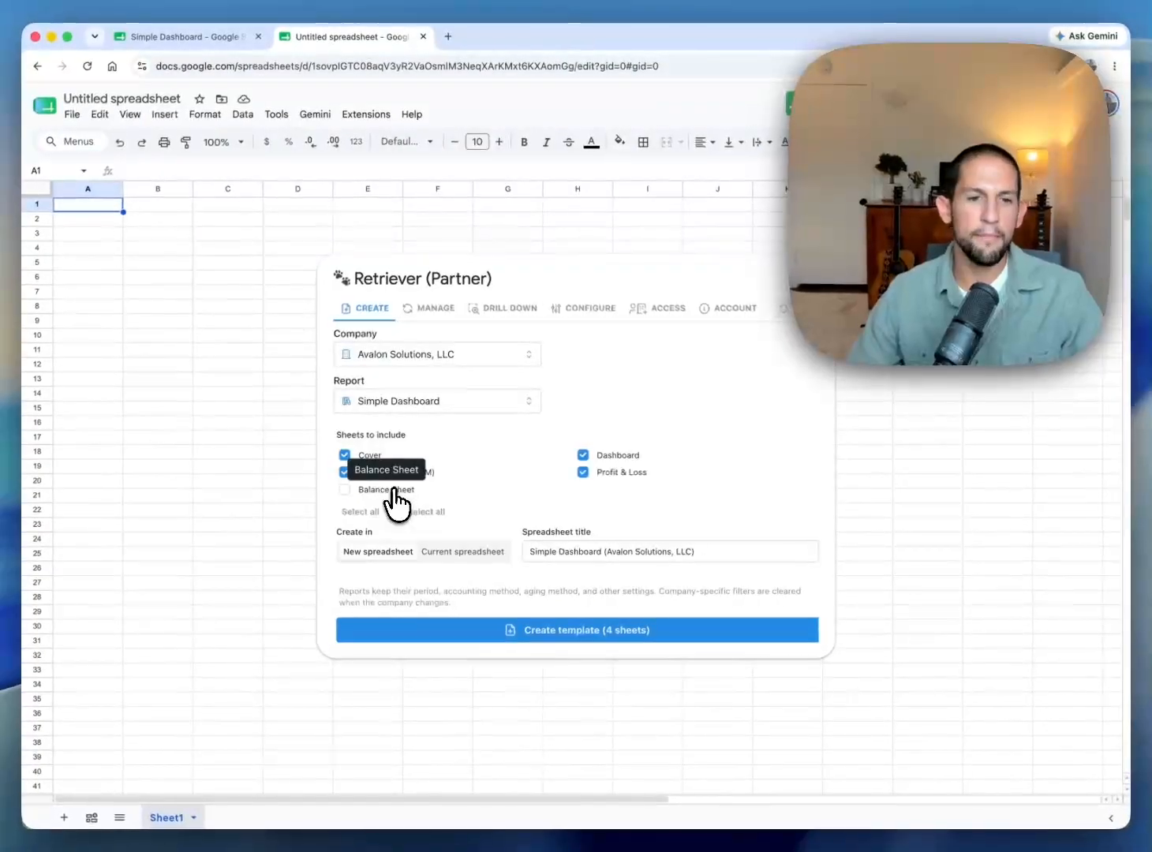
{"action": "left_click", "coordinate": [392, 490]}
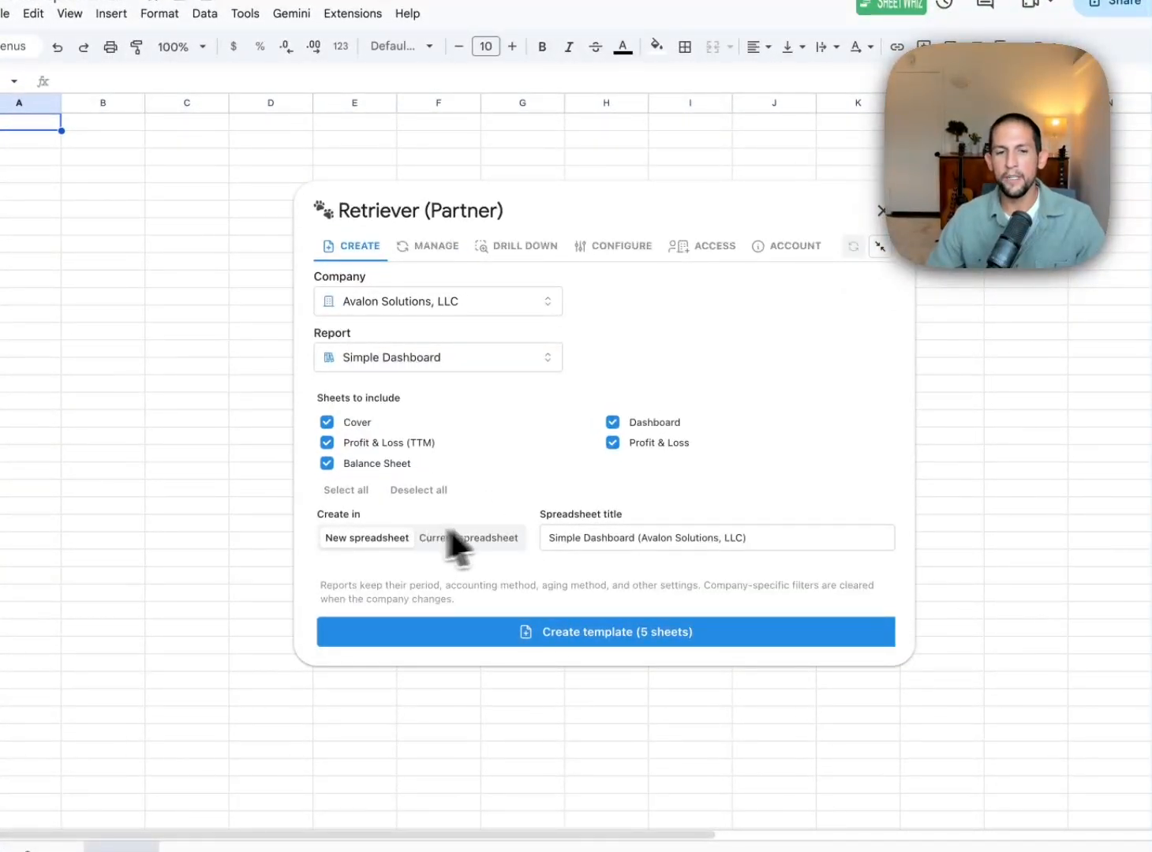
- Title the new spreadsheet "Simple Dashboard (Avalon)" and create the template with all five sheets for Avalon Solutions, LLC
{"action": "left_click", "coordinate": [652, 540]}
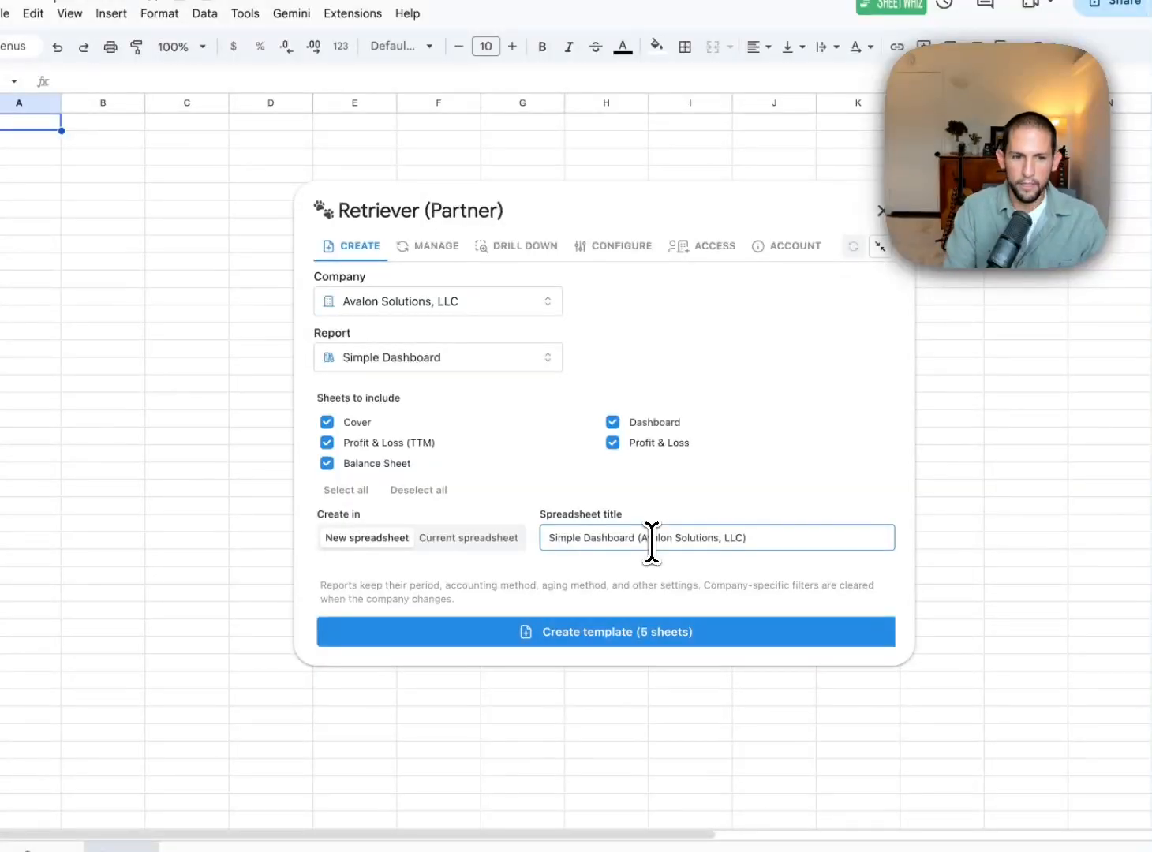
{"action": "key", "text": "alt+shift+Right"}
{"action": "key", "text": "alt+shift+Right"}
{"action": "key", "text": "BackSpace"}
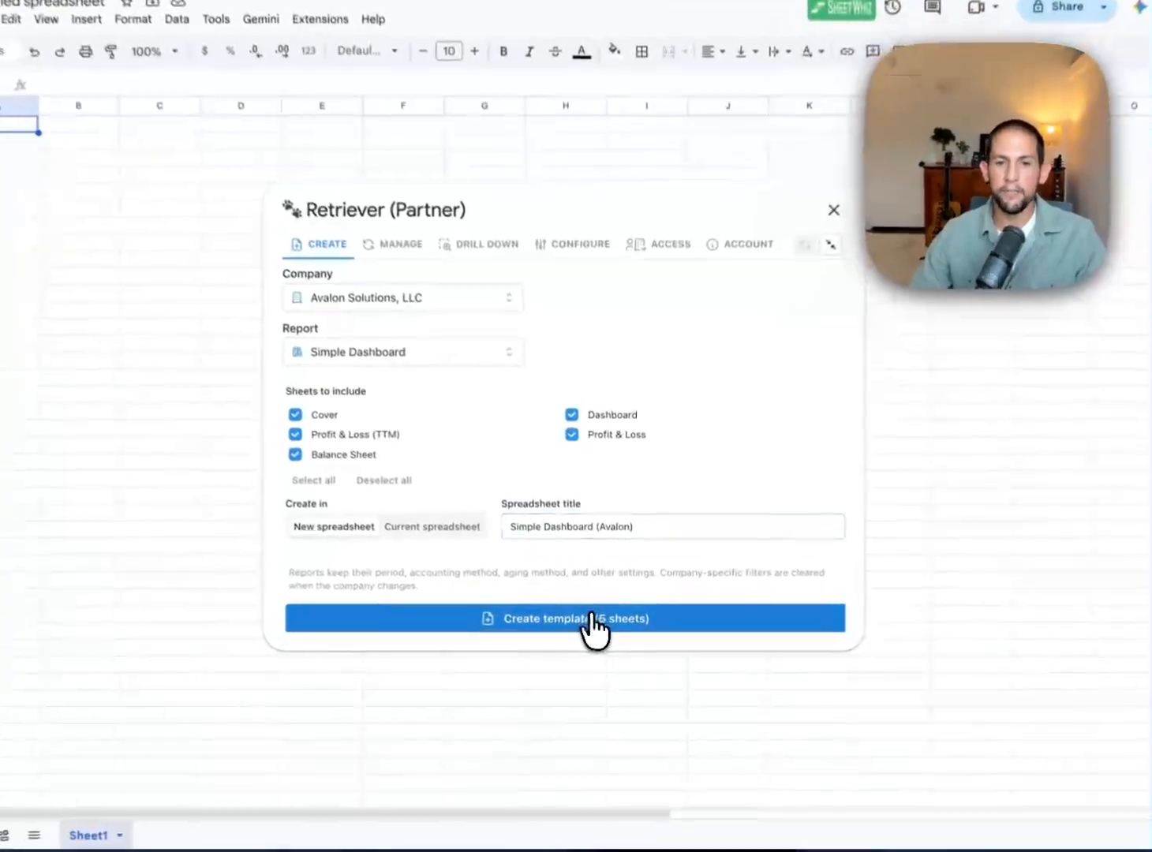
{"action": "left_click", "coordinate": [598, 629]}
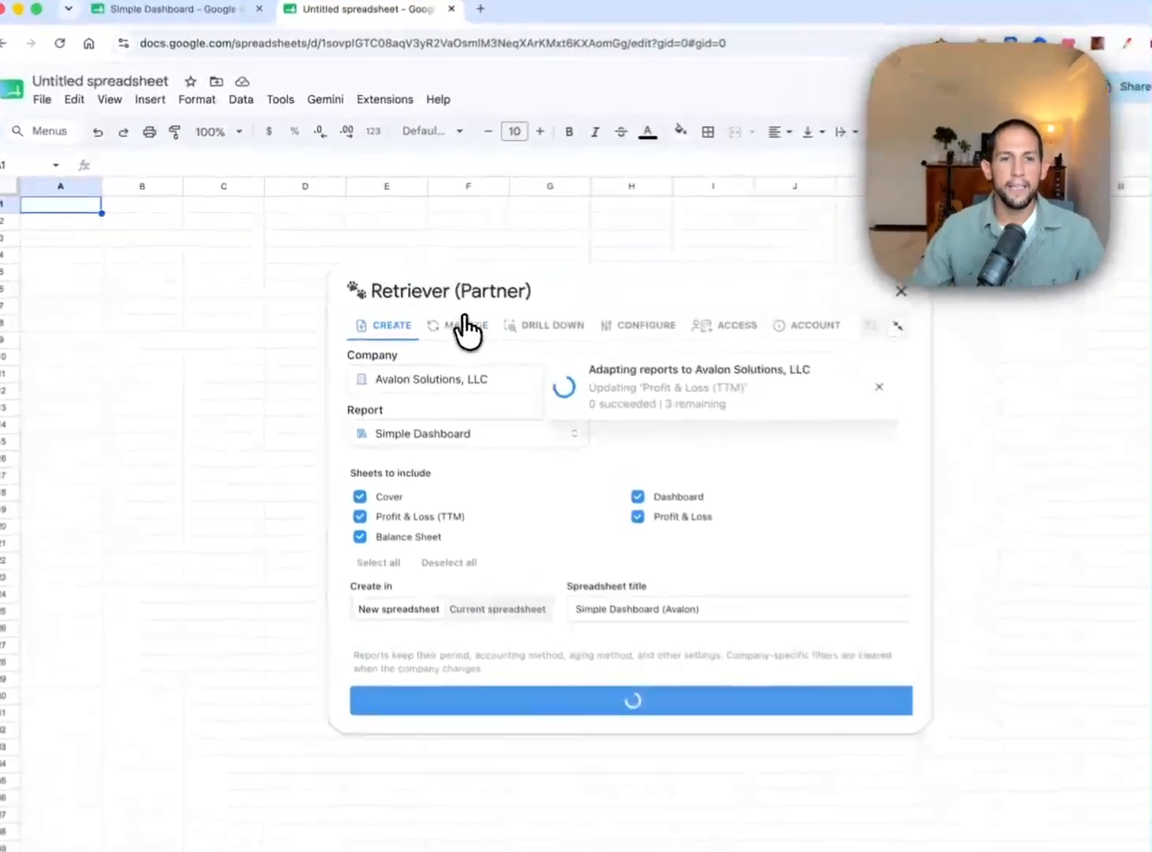
{"action": "left_click", "coordinate": [432, 308]}
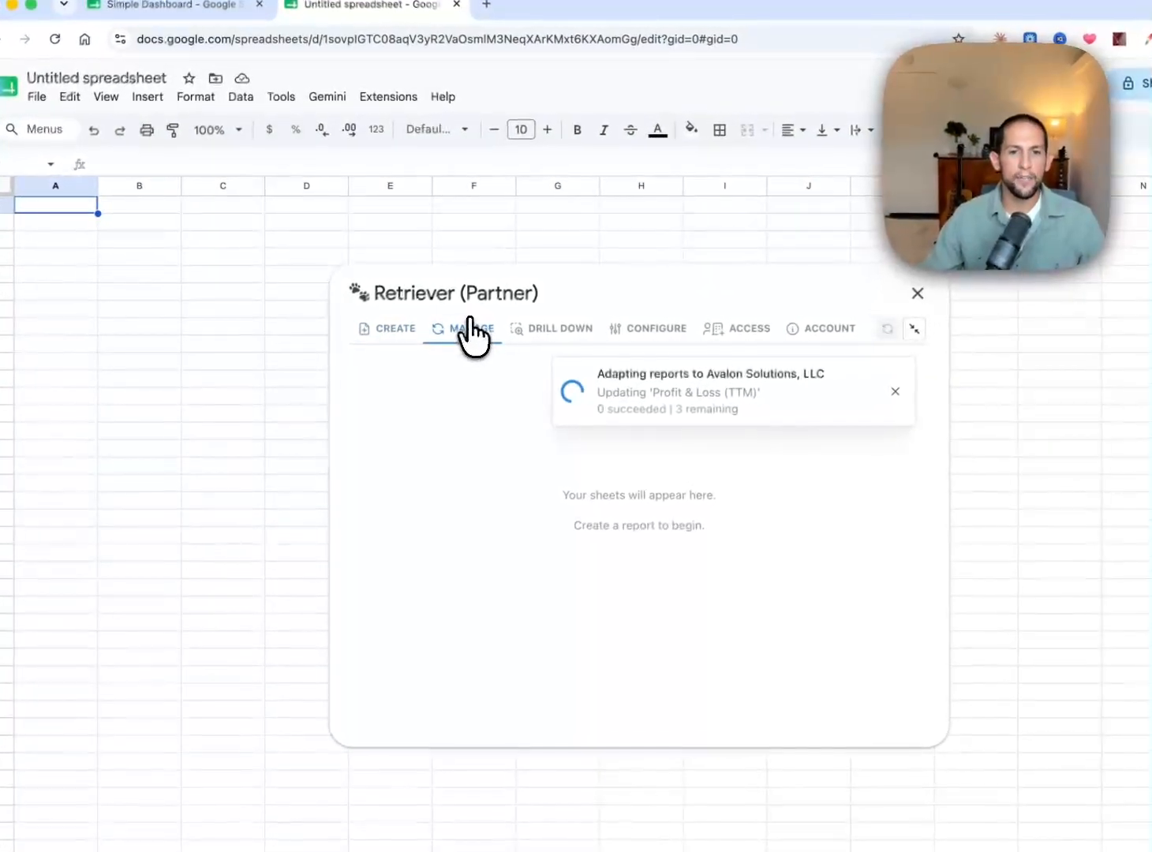
{"action": "left_click", "coordinate": [397, 329]}
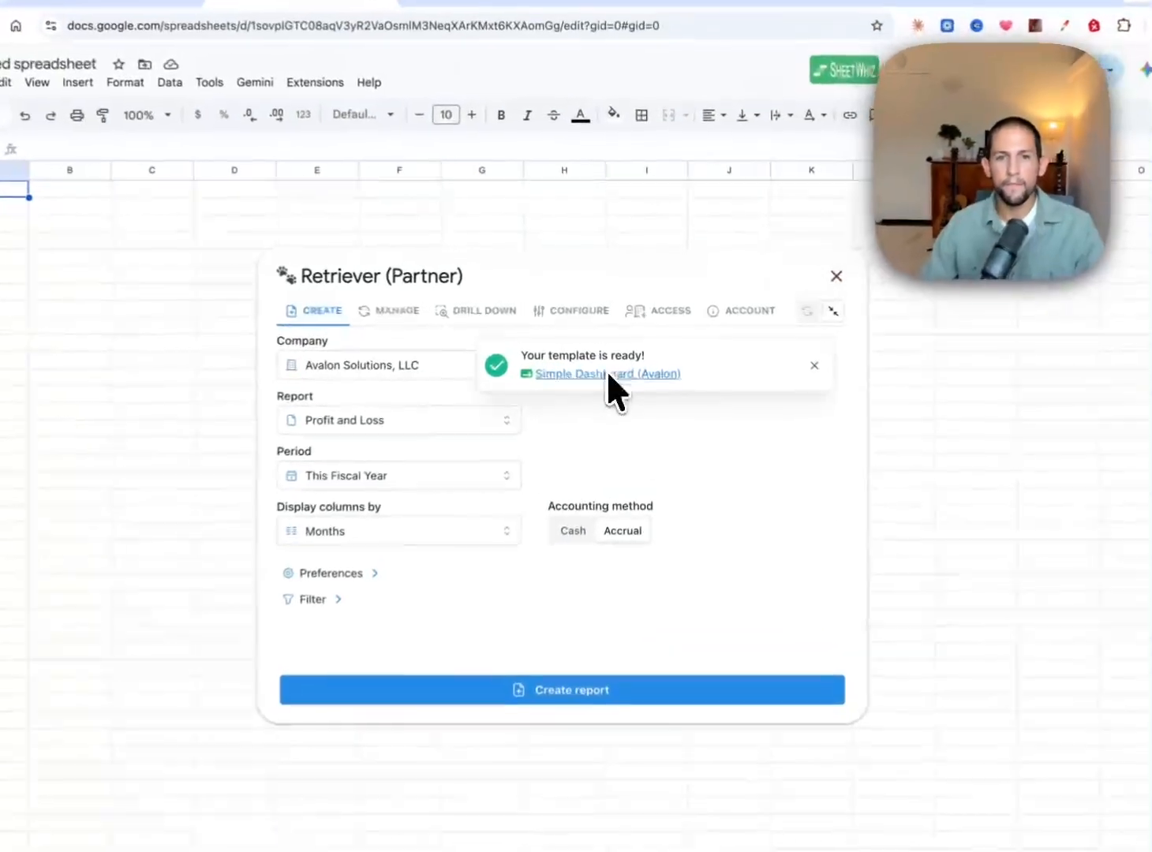
- Open the generated Simple Dashboard (Avalon) spreadsheet and examine the company name on its cover and its Dashboard charts
{"action": "left_click", "coordinate": [613, 361]}
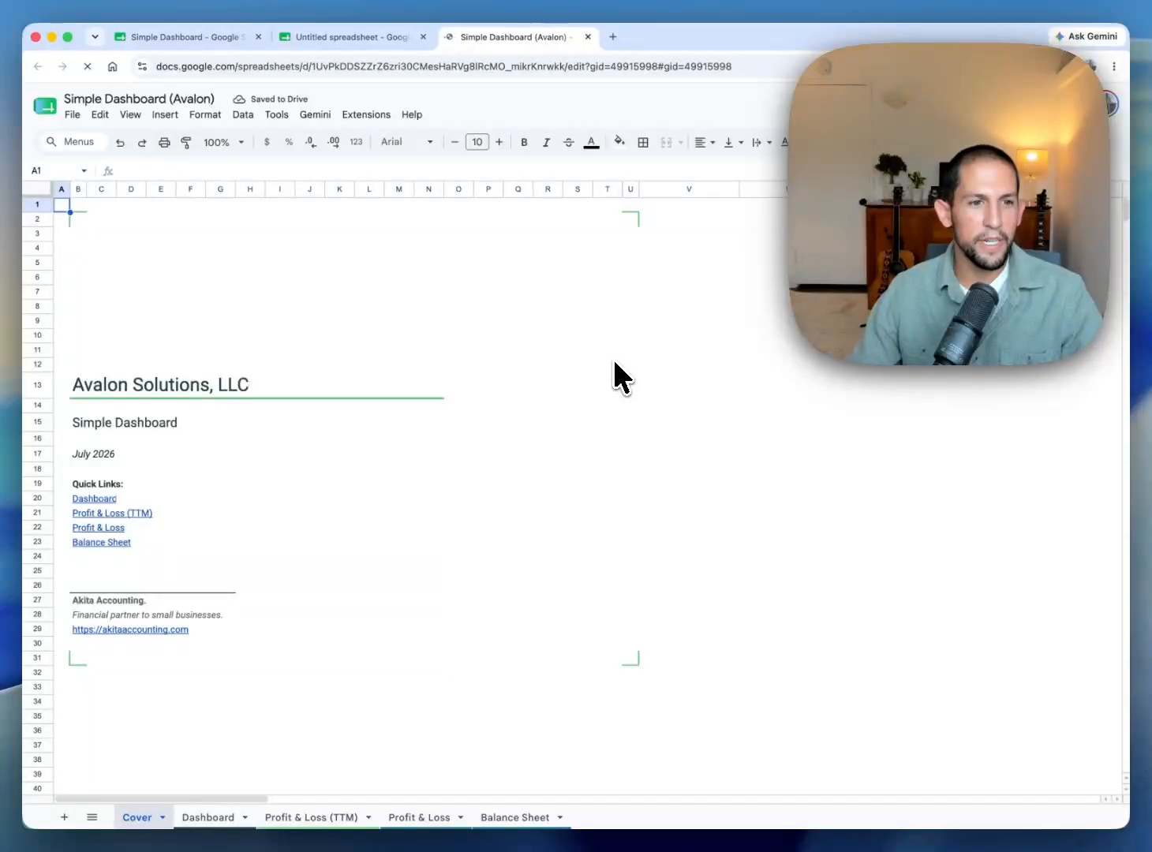
{"action": "left_click", "coordinate": [169, 382]}
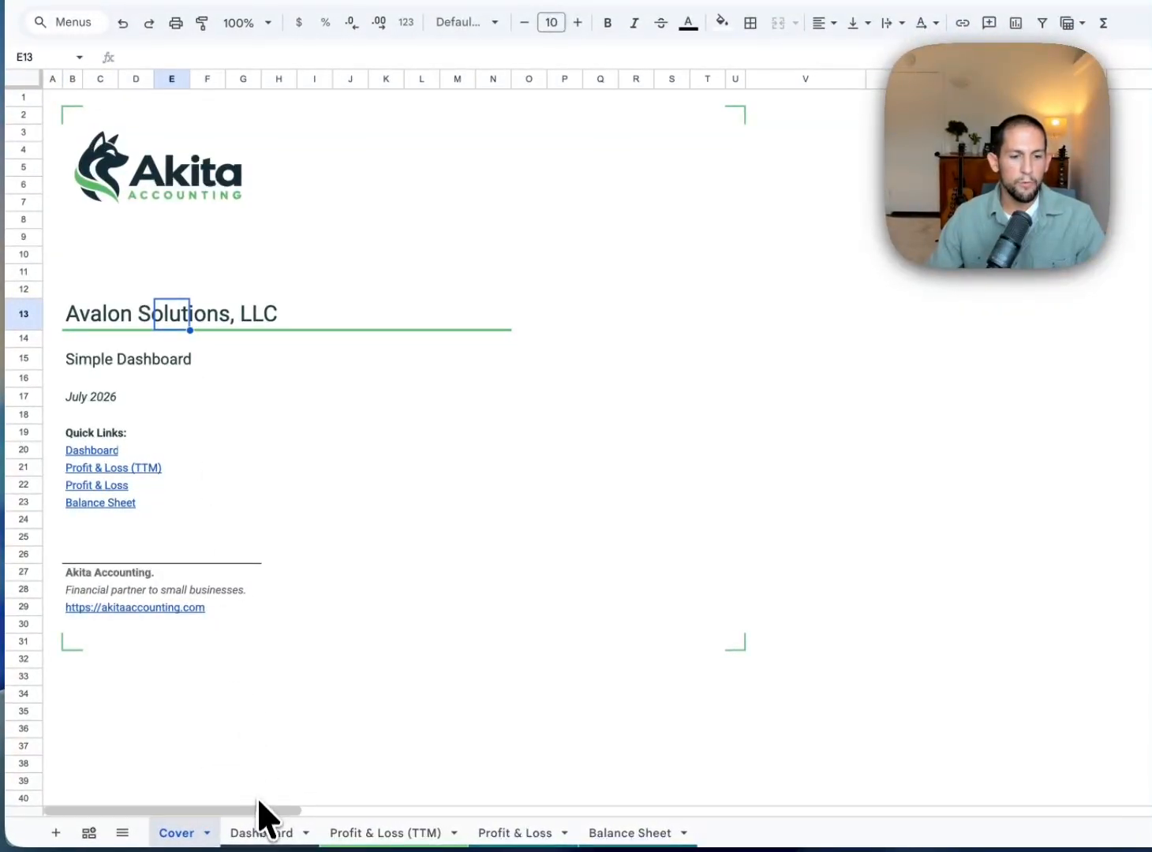
{"action": "left_click", "coordinate": [251, 833]}
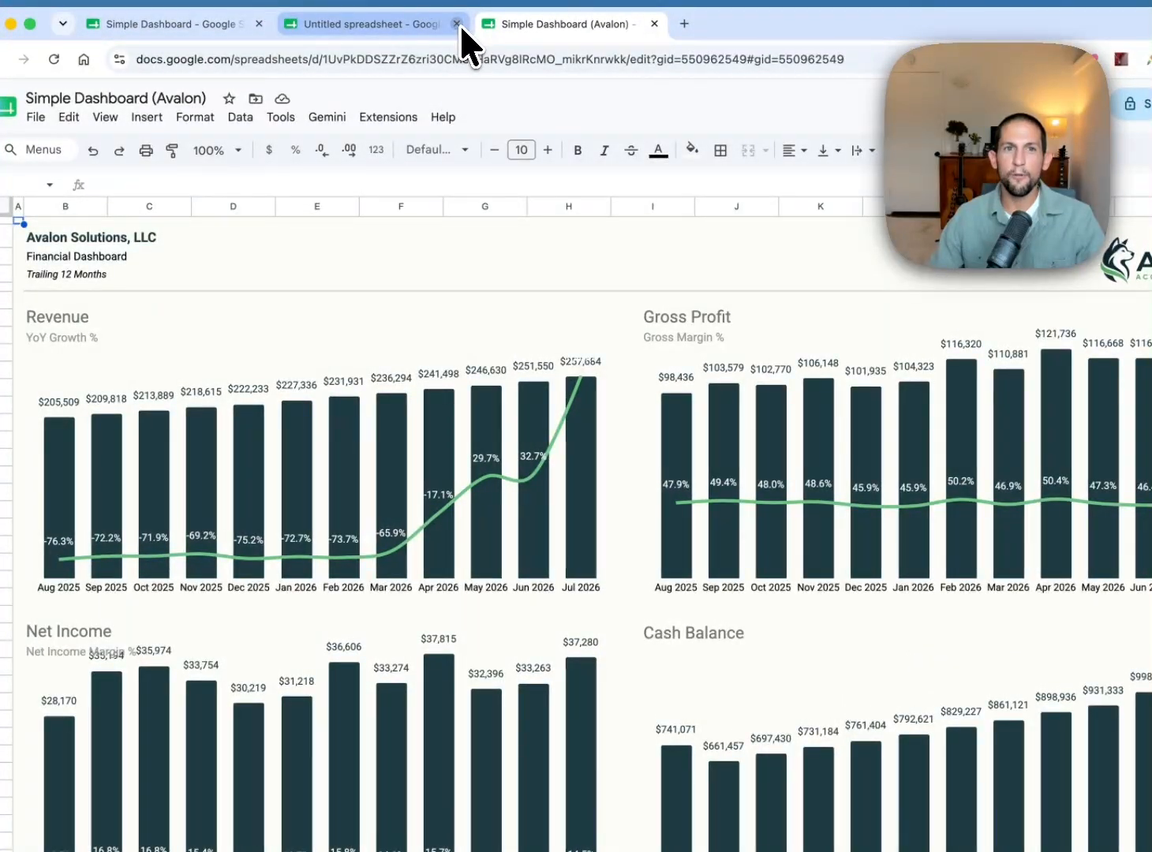
- Close the untitled spreadsheet and switch back to the original Simple Dashboard spreadsheet
{"action": "left_click", "coordinate": [456, 22]}
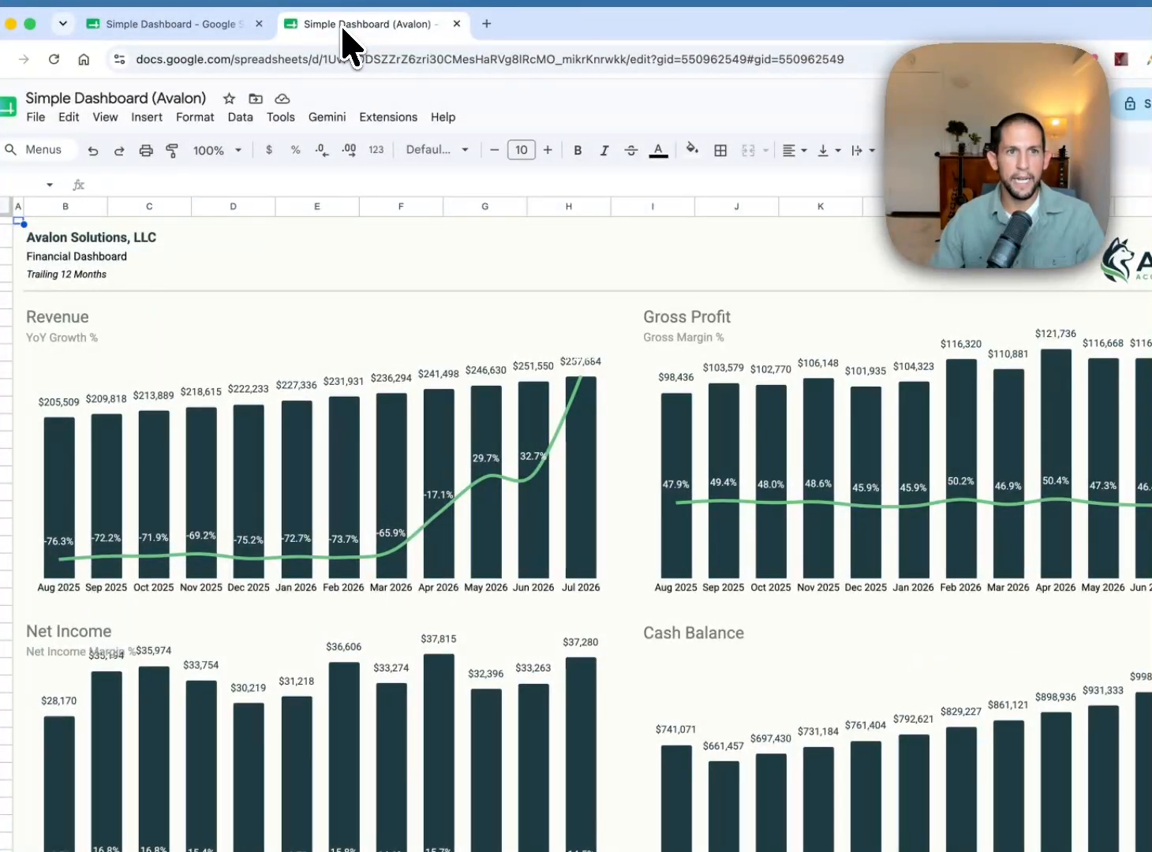
{"action": "key", "text": "ctrl+shift+Tab"}
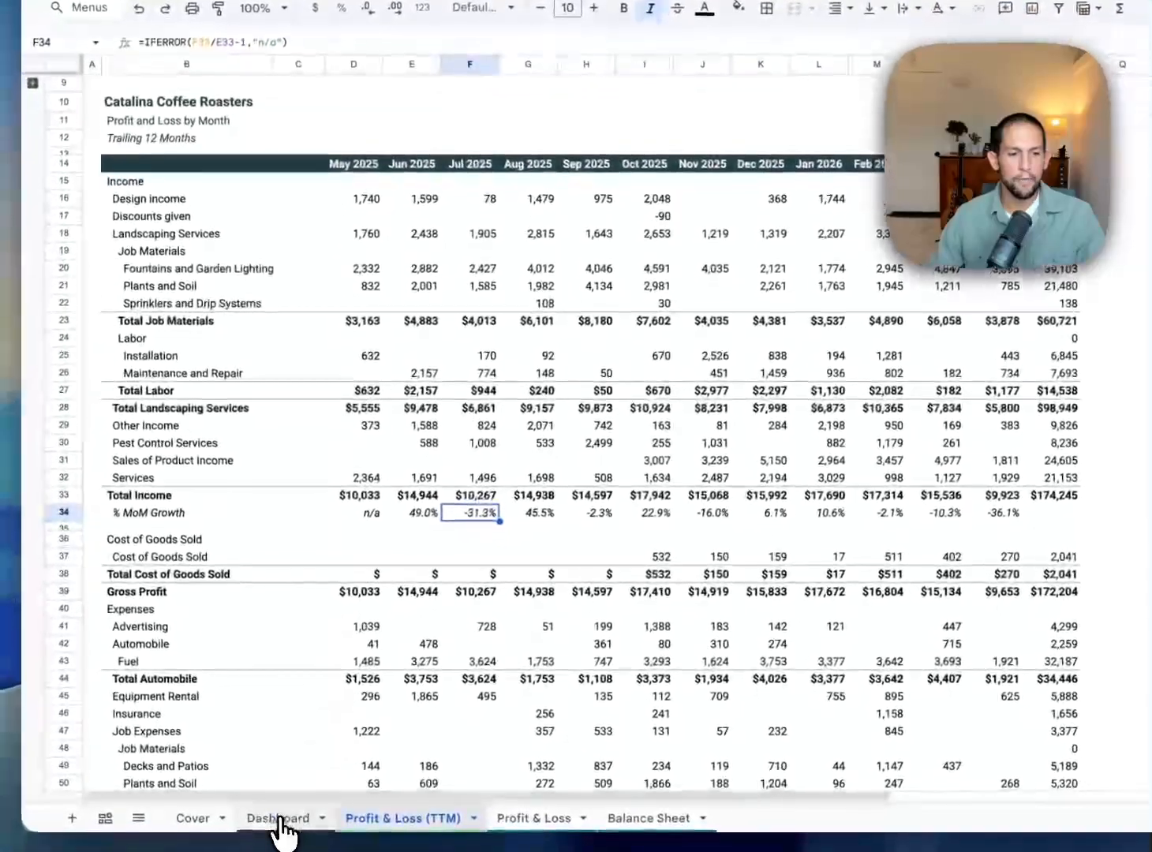
- Compare the Dashboard sheets of the original Simple Dashboard and the Avalon spreadsheet
{"action": "left_click", "coordinate": [281, 817]}
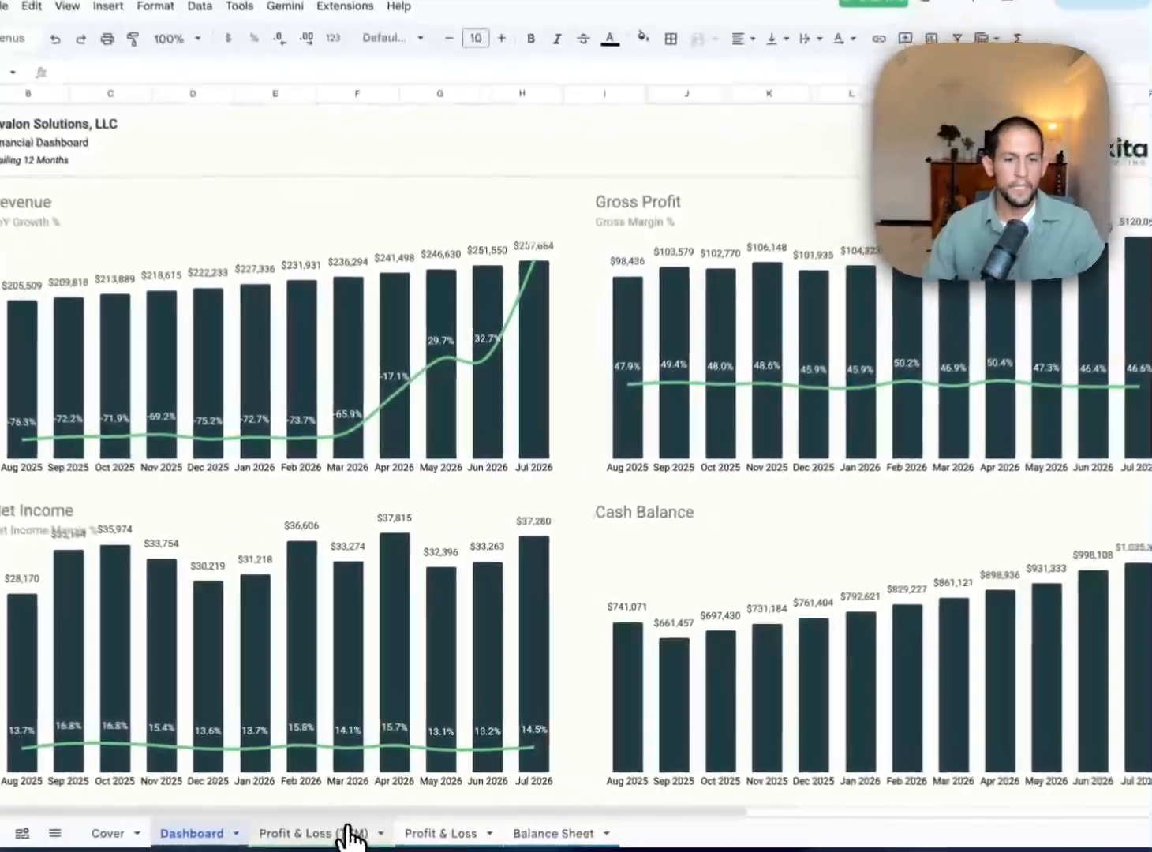
- Reset the fill color of rows 35 to 44, Seeds and flowers through Travel Meals, on Avalon's Profit & Loss (TTM) sheet
{"action": "left_click", "coordinate": [364, 817]}
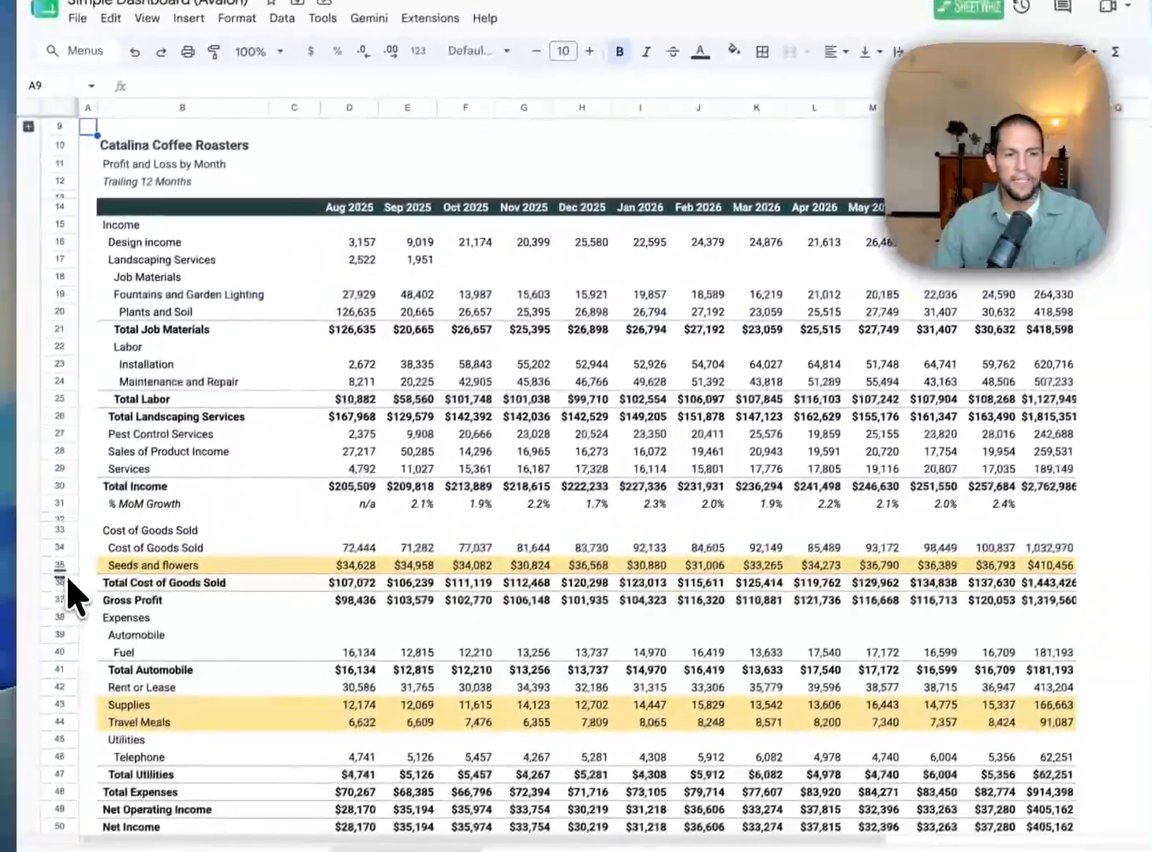
{"action": "left_click_drag", "start_coordinate": [69, 563], "coordinate": [65, 718]}
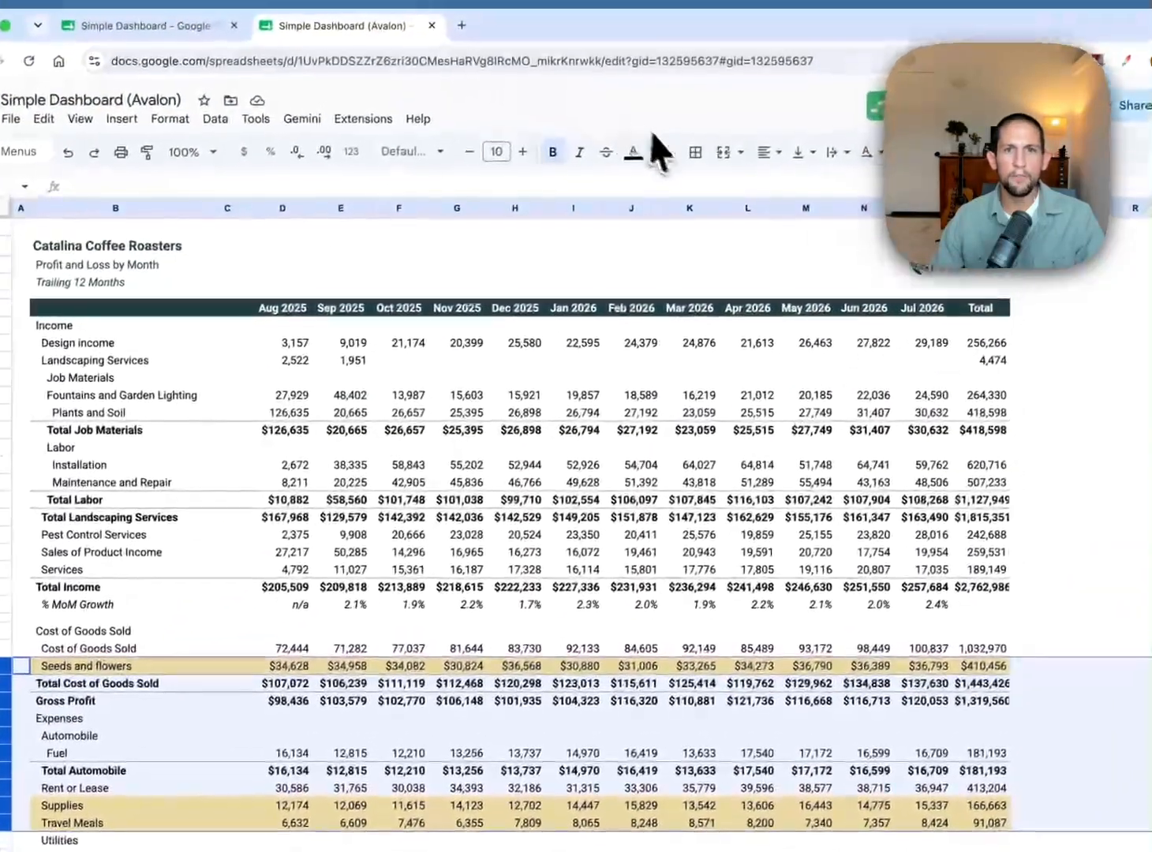
{"action": "left_click", "coordinate": [688, 120]}
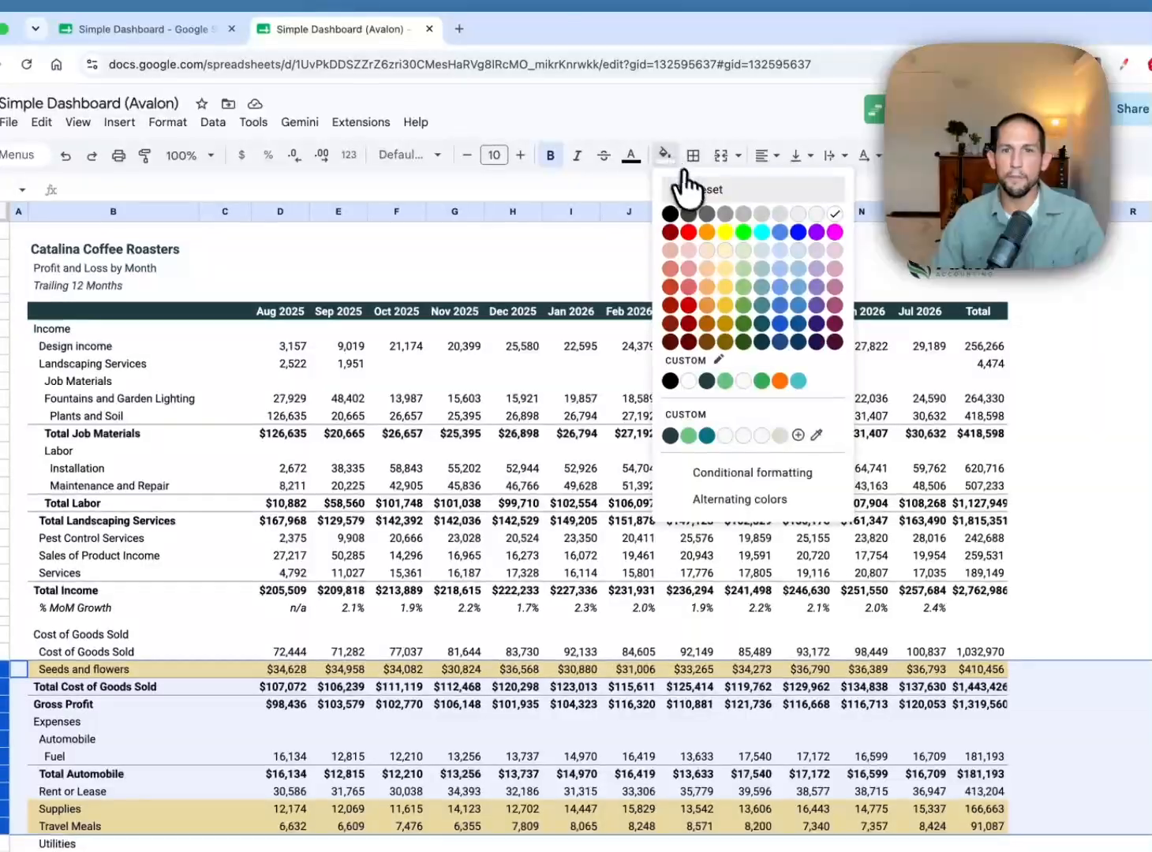
{"action": "left_click", "coordinate": [692, 191]}
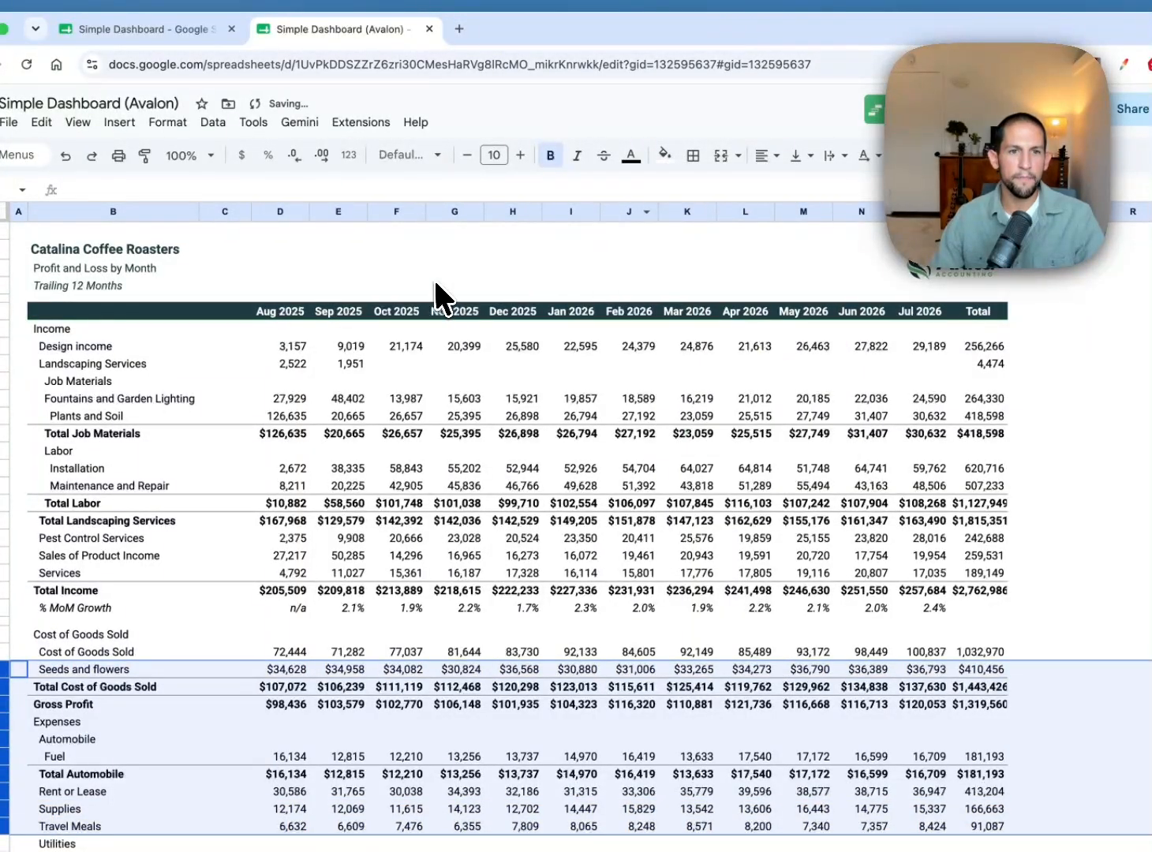
{"action": "left_click", "coordinate": [455, 283]}
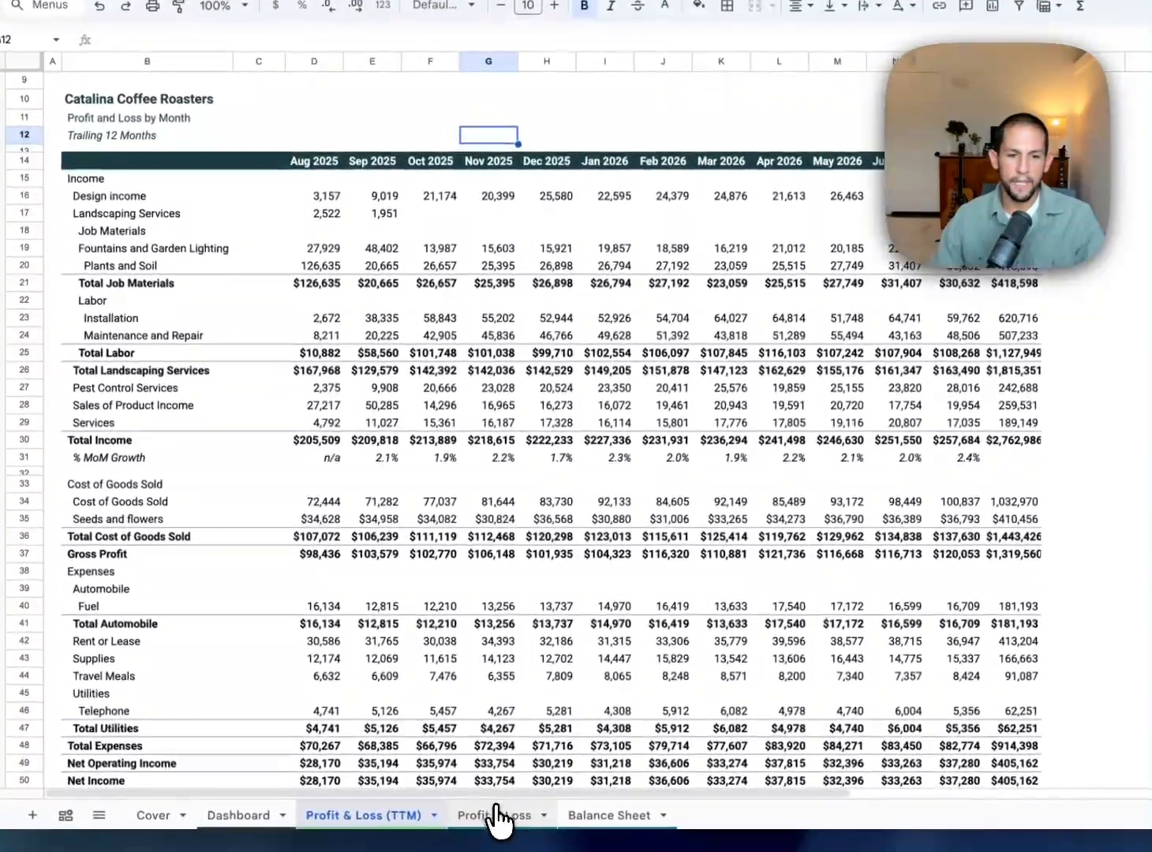
- View the Profit & Loss and Balance Sheet sheets of the Avalon spreadsheet
{"action": "left_click", "coordinate": [497, 816]}
{"action": "left_click", "coordinate": [584, 812]}
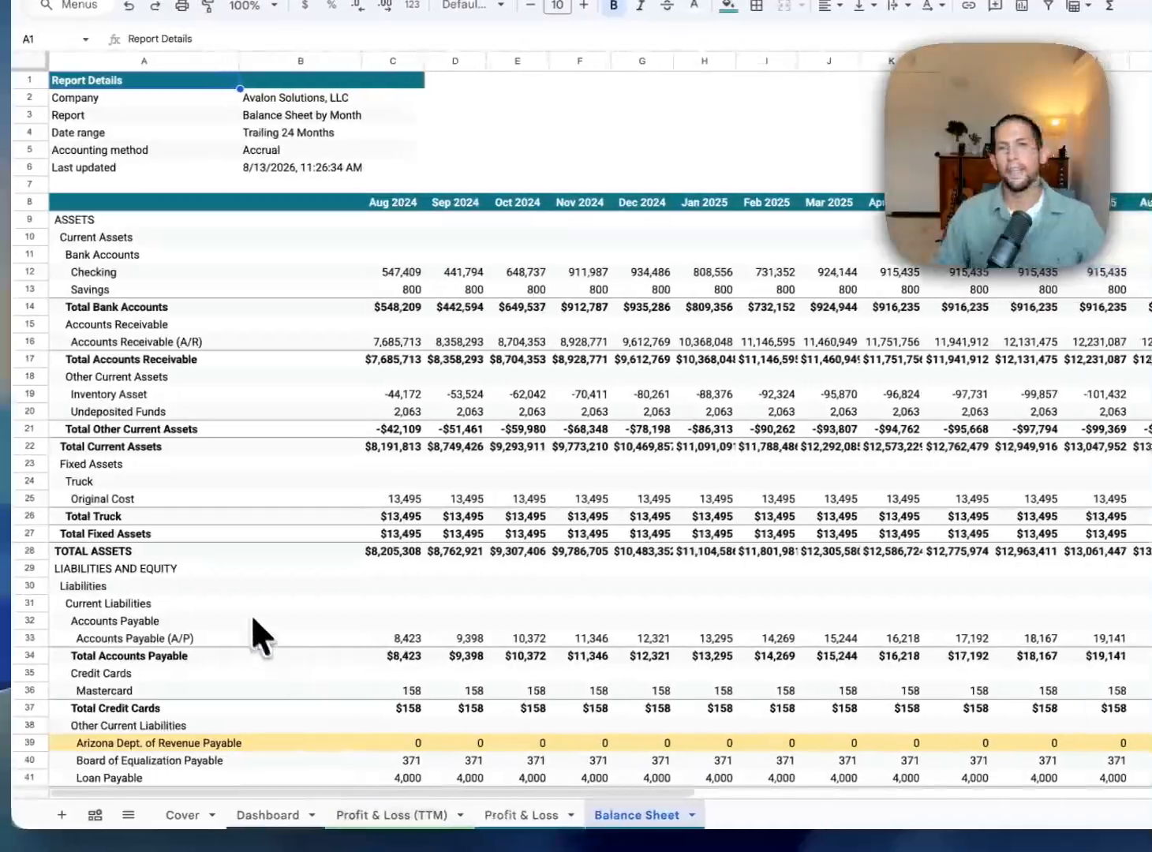